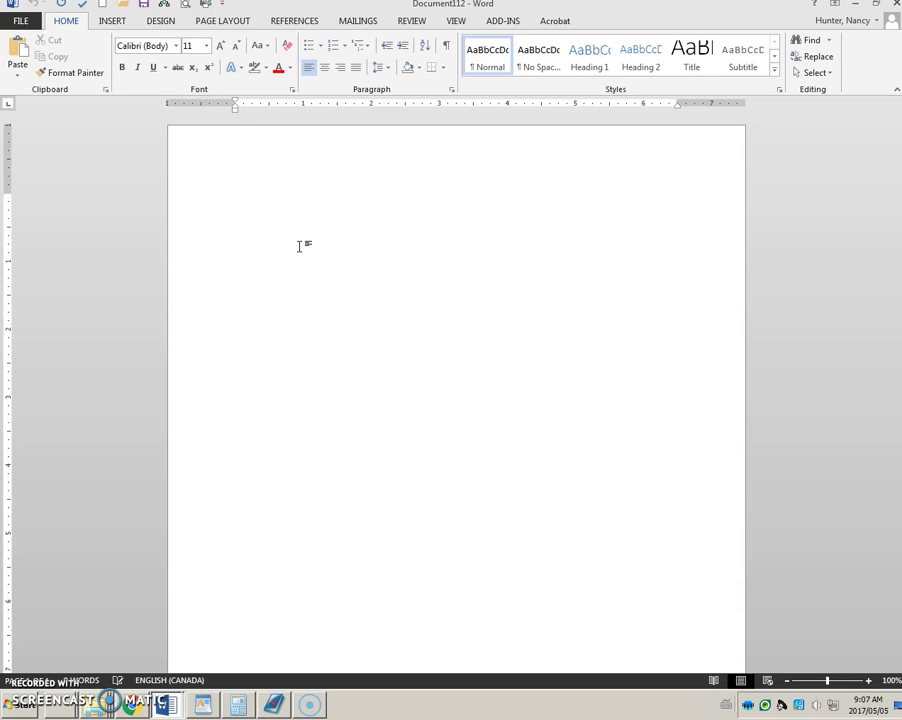
# Retype 'Course Information' on the first line using the No Spacing style.
pyautogui.write('Course')
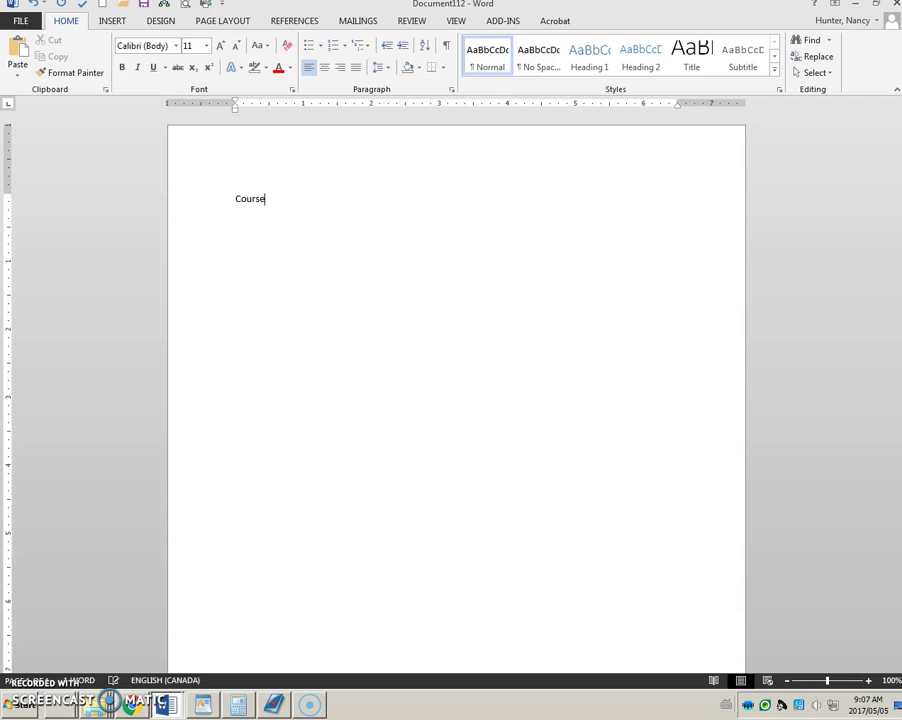
pyautogui.write(' Information')
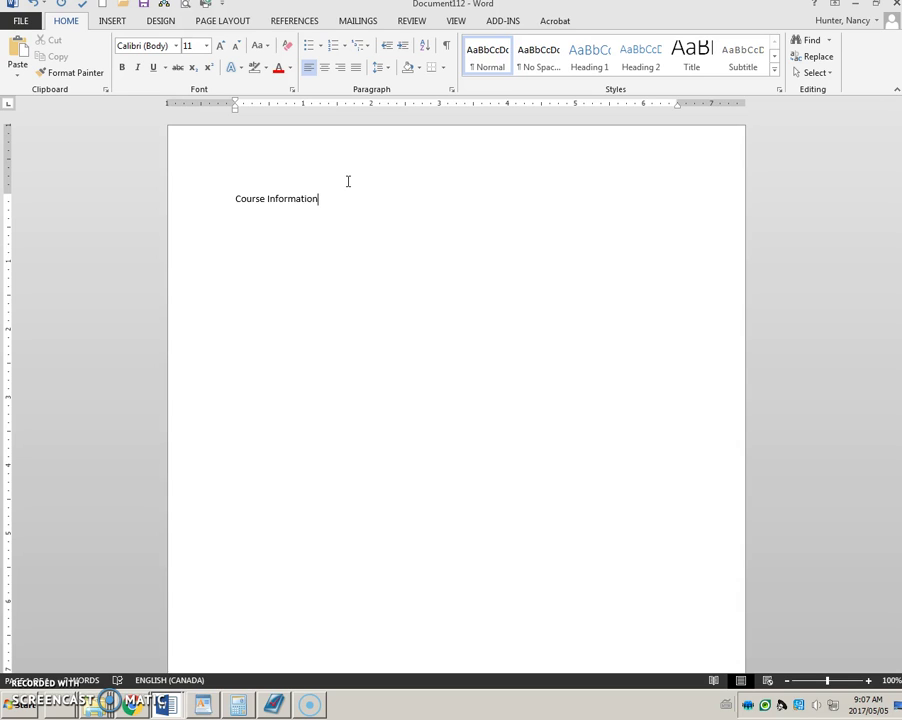
pyautogui.click(322, 197)
pyautogui.press('BackSpace')
pyautogui.press('BackSpace')
pyautogui.press('BackSpace')
pyautogui.press('BackSpace')
pyautogui.press('BackSpace')
pyautogui.press('BackSpace')
pyautogui.press('BackSpace')
pyautogui.press('BackSpace')
pyautogui.press('BackSpace')
pyautogui.press('BackSpace')
pyautogui.press('BackSpace')
pyautogui.press('BackSpace')
pyautogui.press('BackSpace')
pyautogui.press('BackSpace')
pyautogui.press('BackSpace')
pyautogui.press('BackSpace')
pyautogui.press('BackSpace')
pyautogui.press('BackSpace')
pyautogui.click(540, 58)
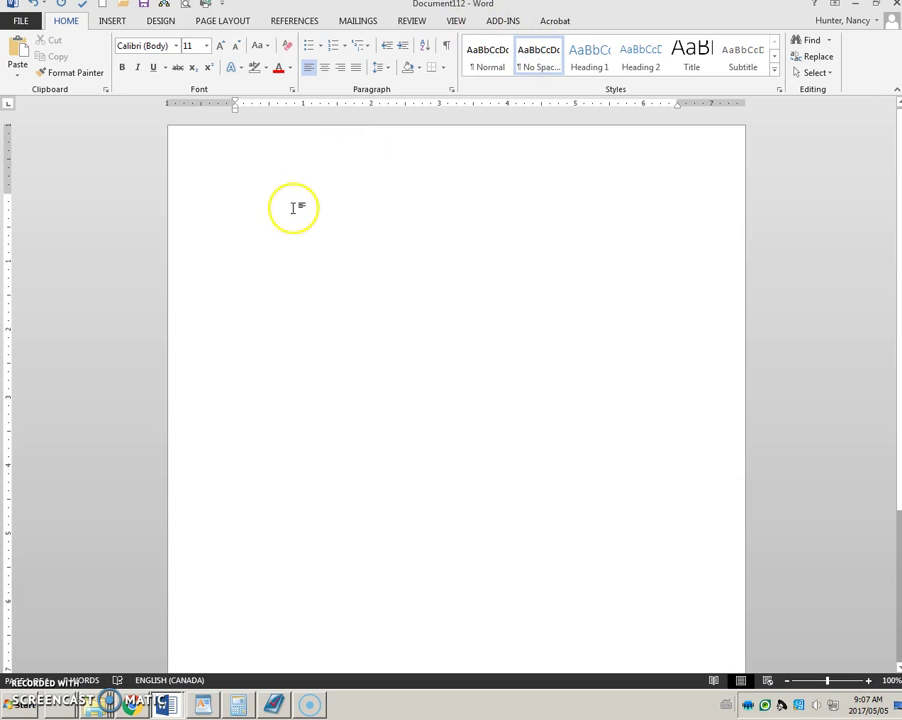
pyautogui.write('Course Information')
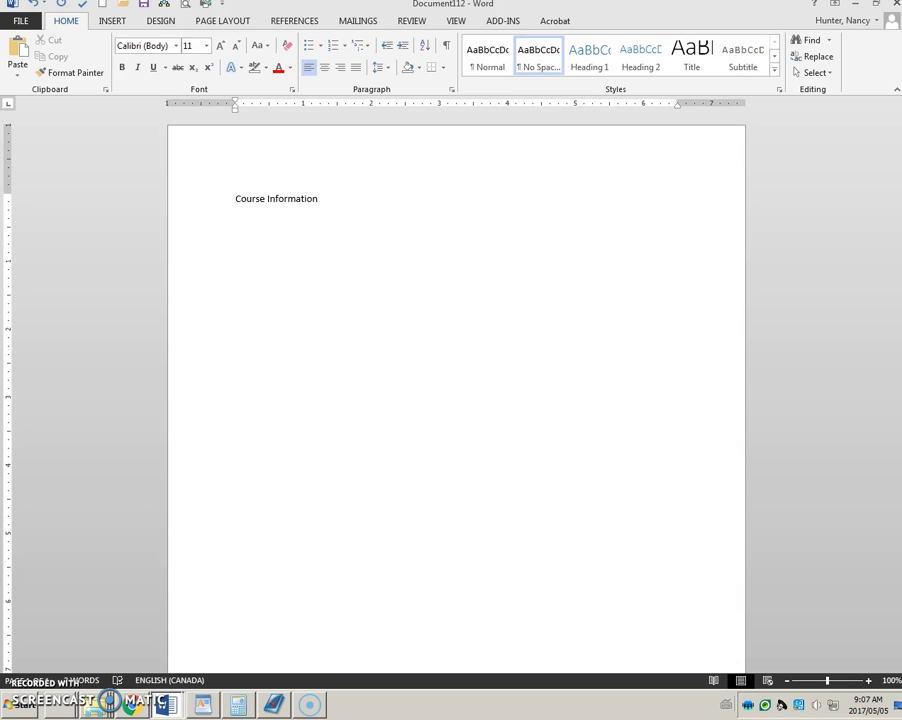
# Add an Illustrator heading, a Subhead line and a =lorem(1,3) placeholder paragraph.
pyautogui.press('Return')
pyautogui.write('Illustrator')
pyautogui.press('Return')
pyautogui.write('Subhead')
pyautogui.press('Return')
pyautogui.write('=lo')
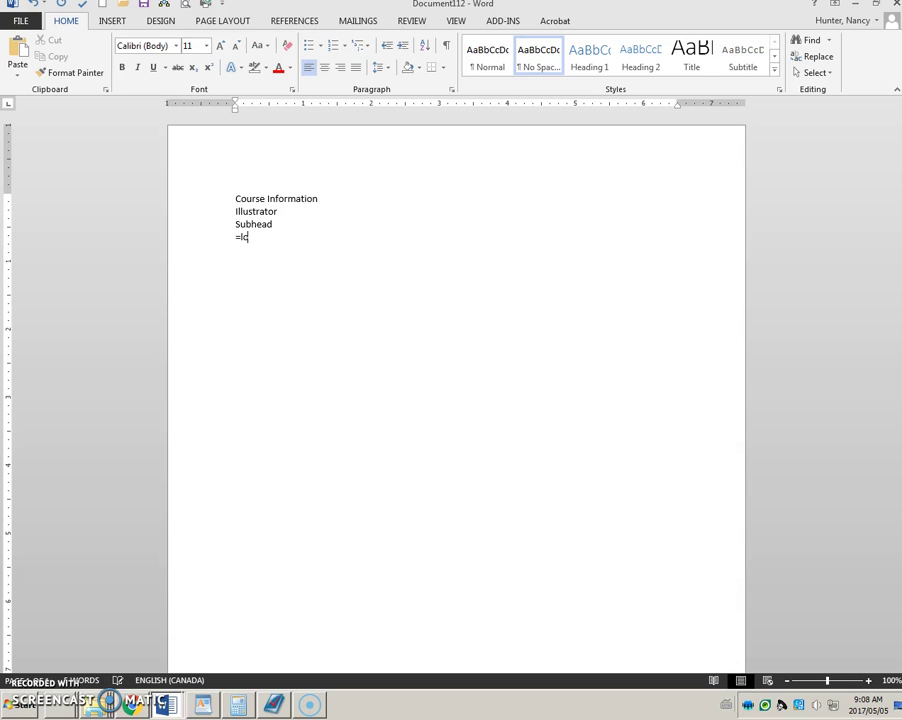
pyautogui.write('rem(1,3)')
pyautogui.press('Return')
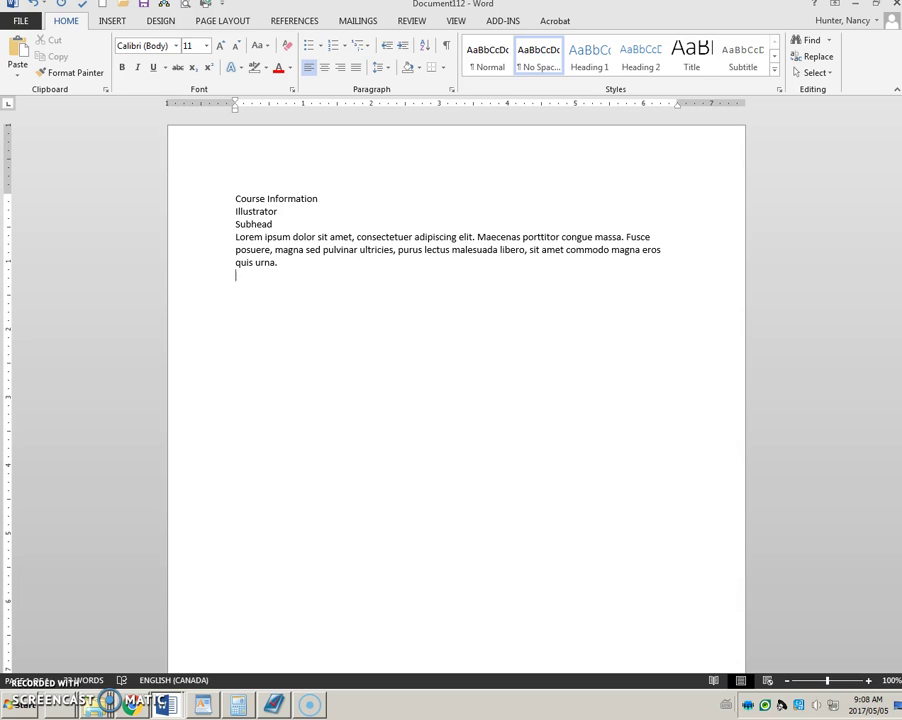
# Duplicate the Subhead block under Illustrator and add a Photoshop heading with two pasted Subhead blocks.
pyautogui.moveTo(218, 226); pyautogui.dragTo(220, 262)
pyautogui.hotkey('ctrl', 'c')
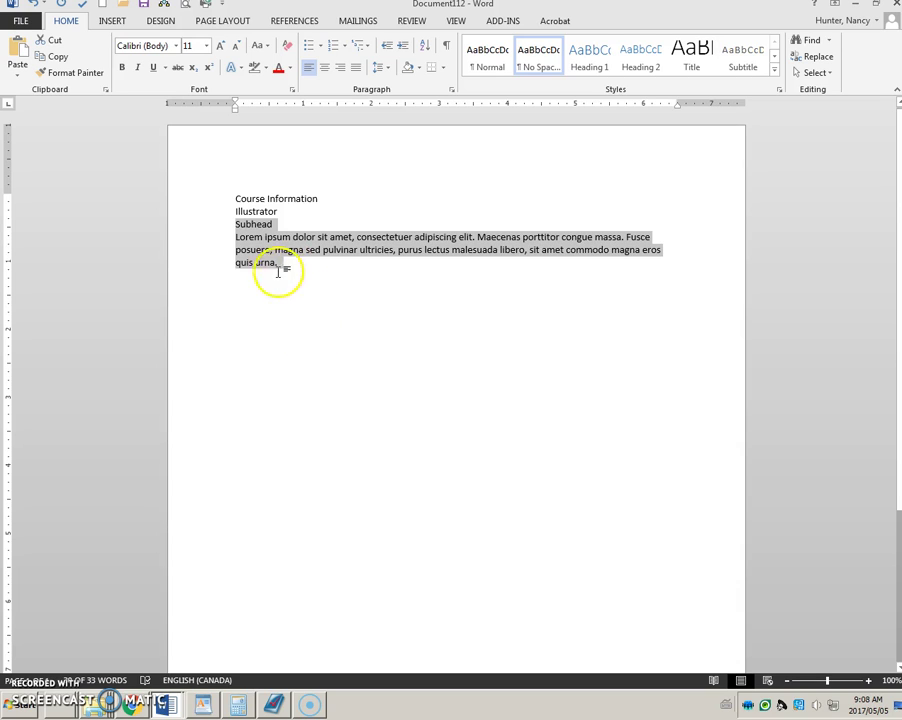
pyautogui.click(242, 280)
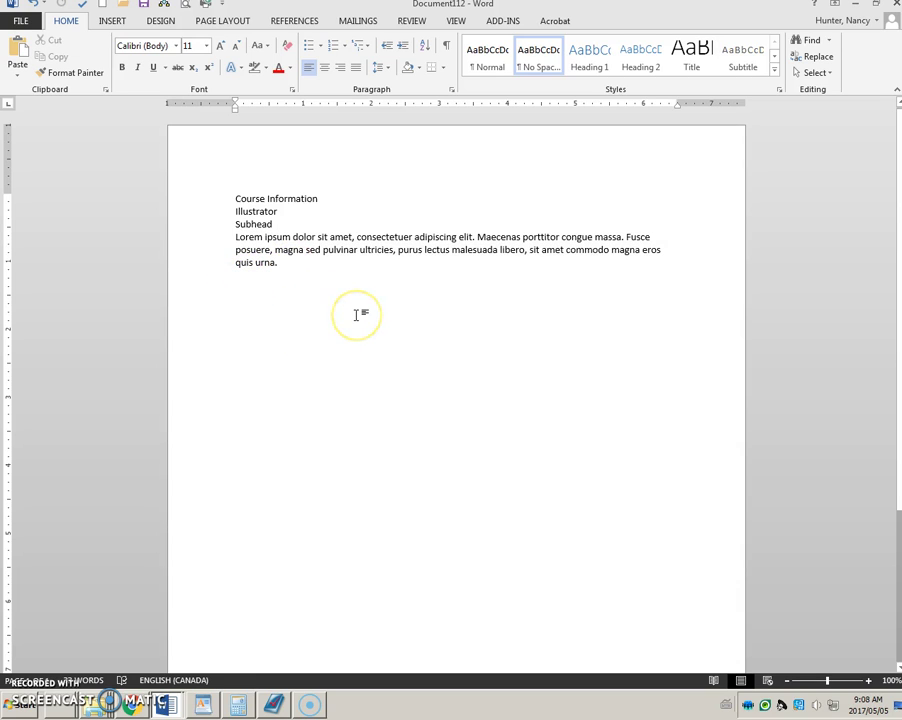
pyautogui.hotkey('ctrl', 'v')
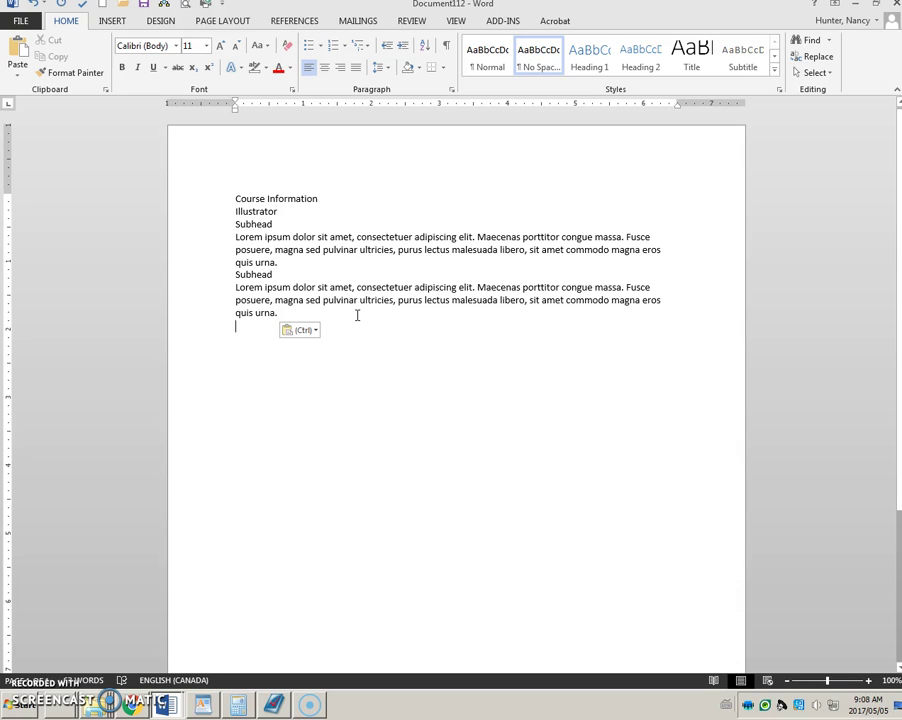
pyautogui.write('Photoshop')
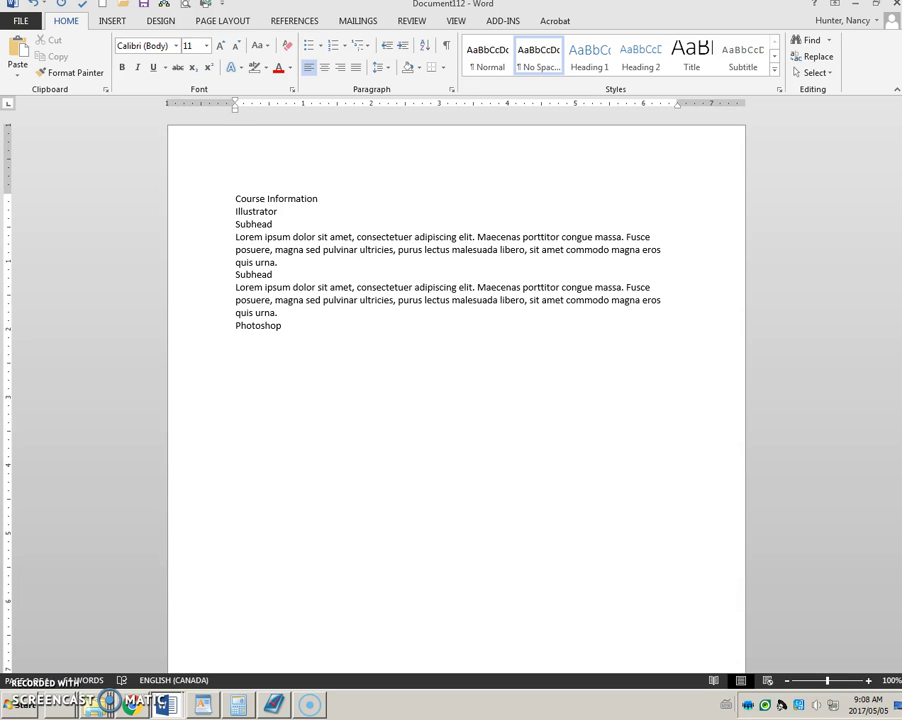
pyautogui.press('Return')
pyautogui.hotkey('ctrl', 'v')
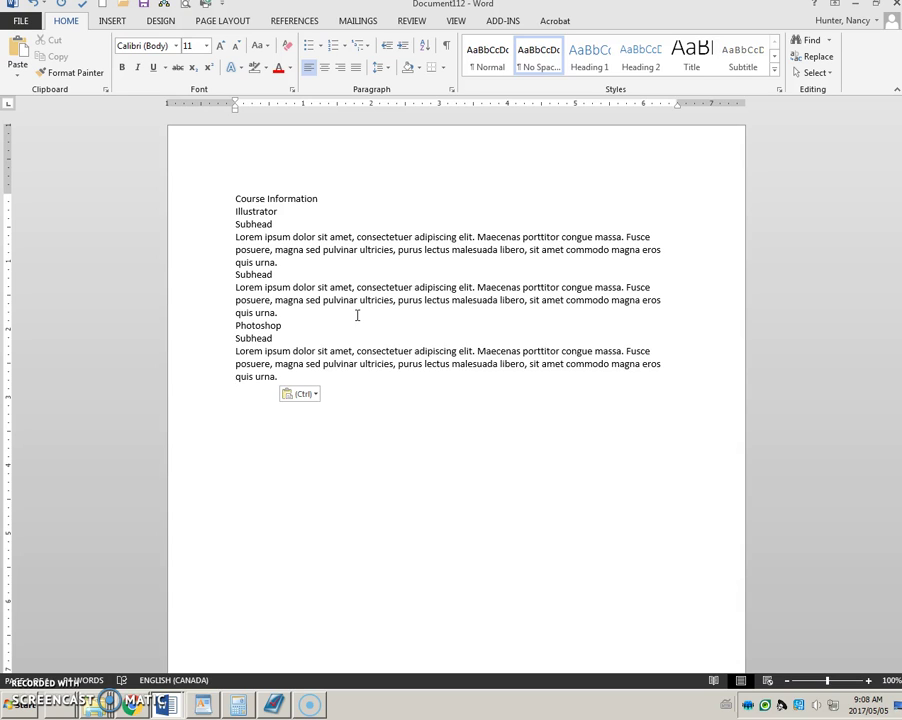
pyautogui.hotkey('ctrl', 'v')
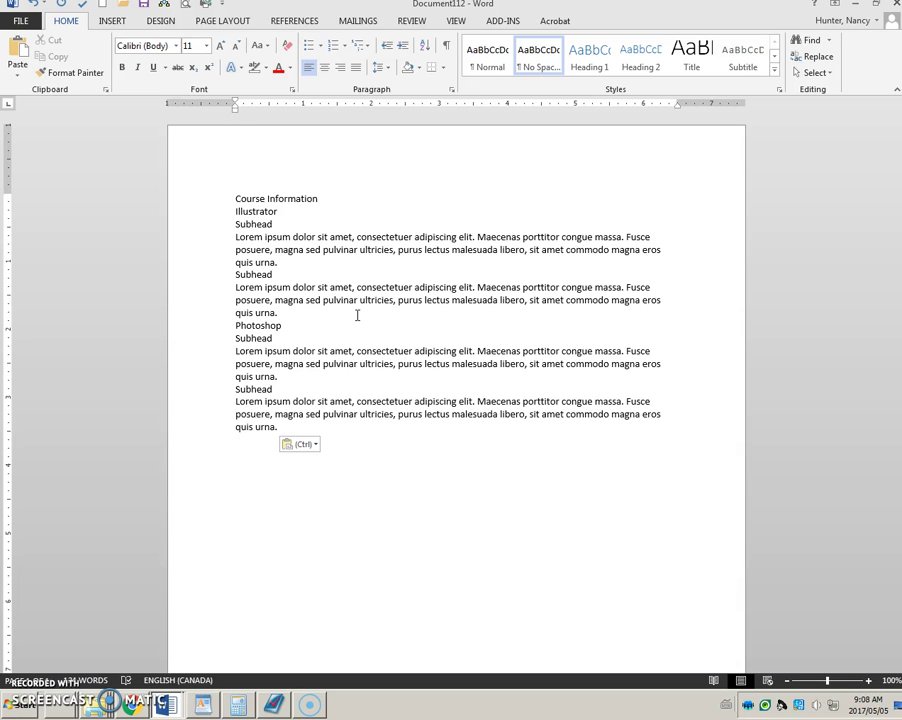
# Add an AutoCAD heading followed by the pasted Subhead and paragraph blocks.
pyautogui.write('Autocad')
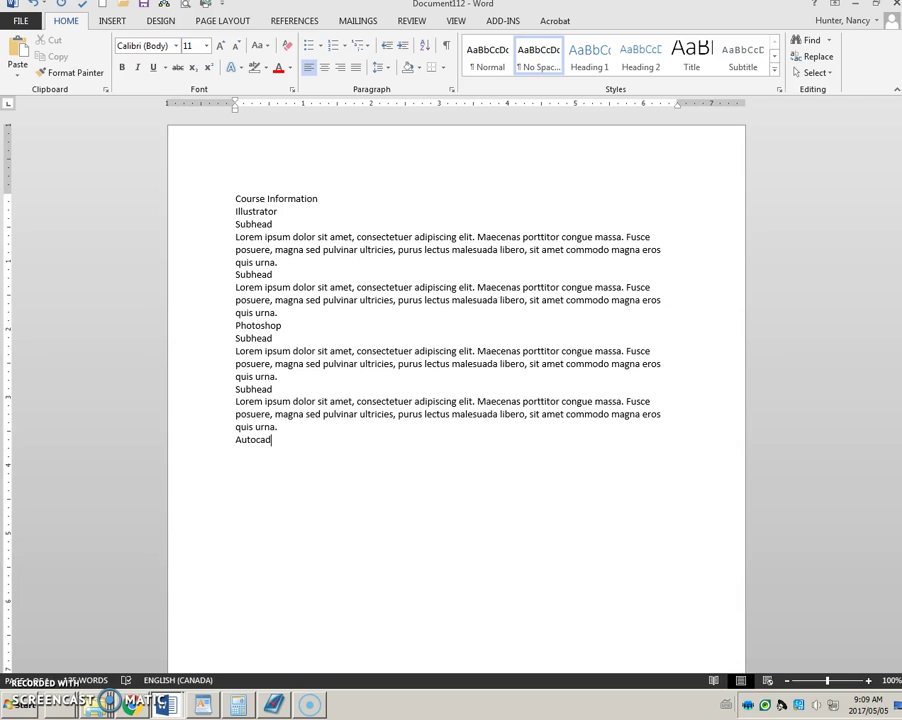
pyautogui.press('BackSpace')
pyautogui.press('BackSpace')
pyautogui.press('BackSpace')
pyautogui.write('CAD')
pyautogui.press('Return')
pyautogui.hotkey('ctrl', 'v')
pyautogui.hotkey('ctrl', 'v')
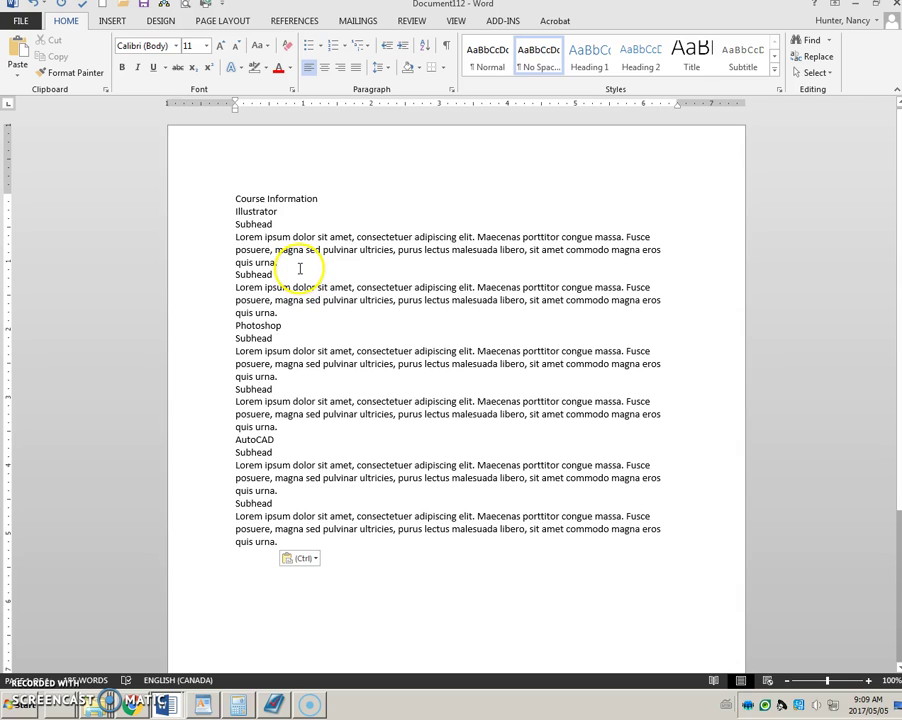
# Set the entire 'Course Information' title line to 18 pt font size.
pyautogui.click(290, 197)
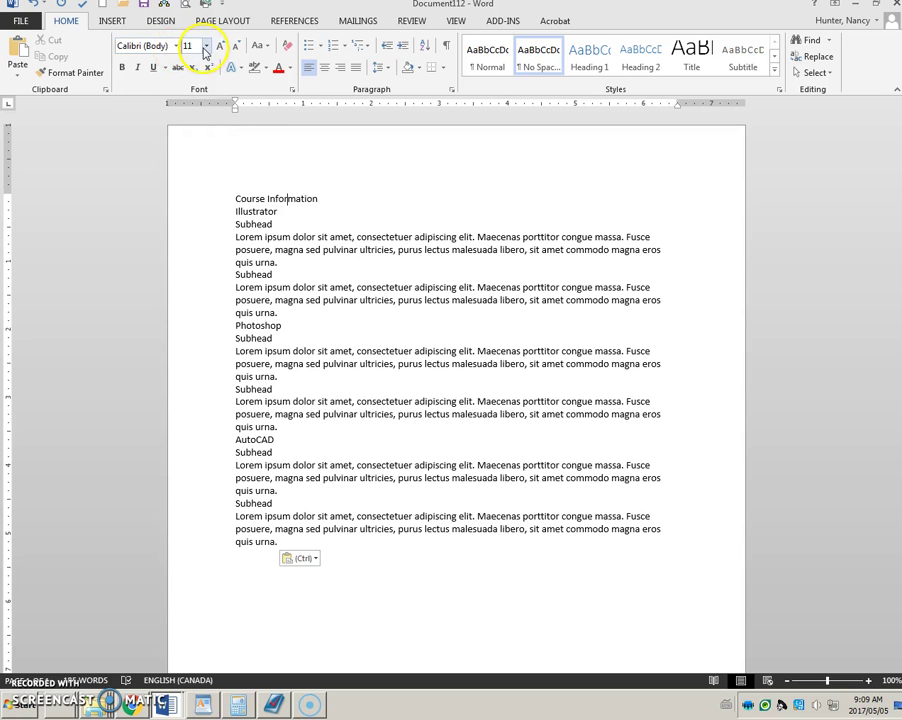
pyautogui.click(205, 46)
pyautogui.click(188, 156)
pyautogui.click(203, 205)
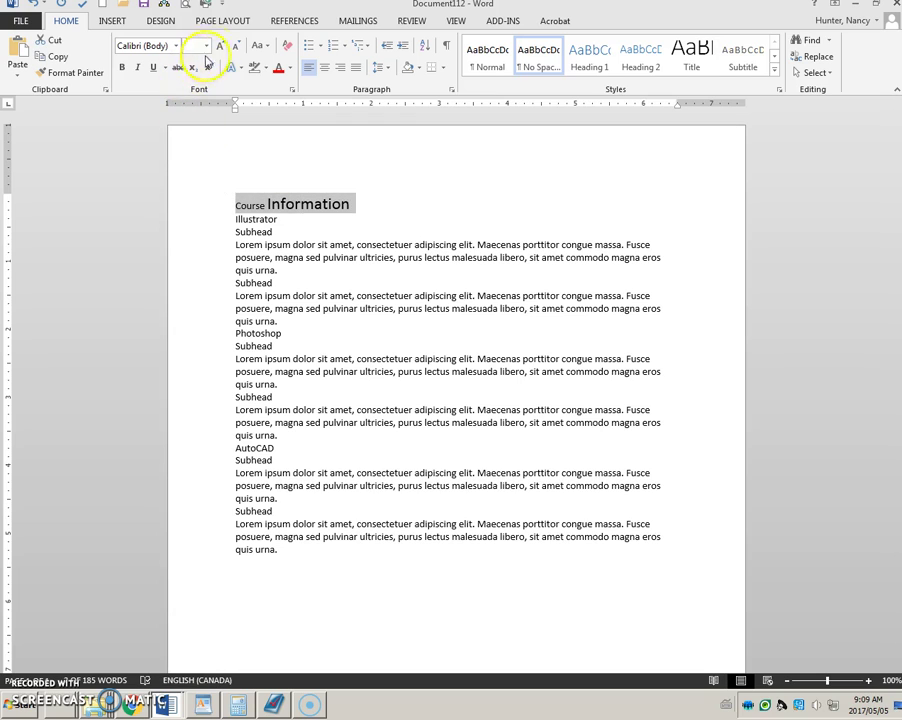
pyautogui.click(207, 46)
pyautogui.click(190, 157)
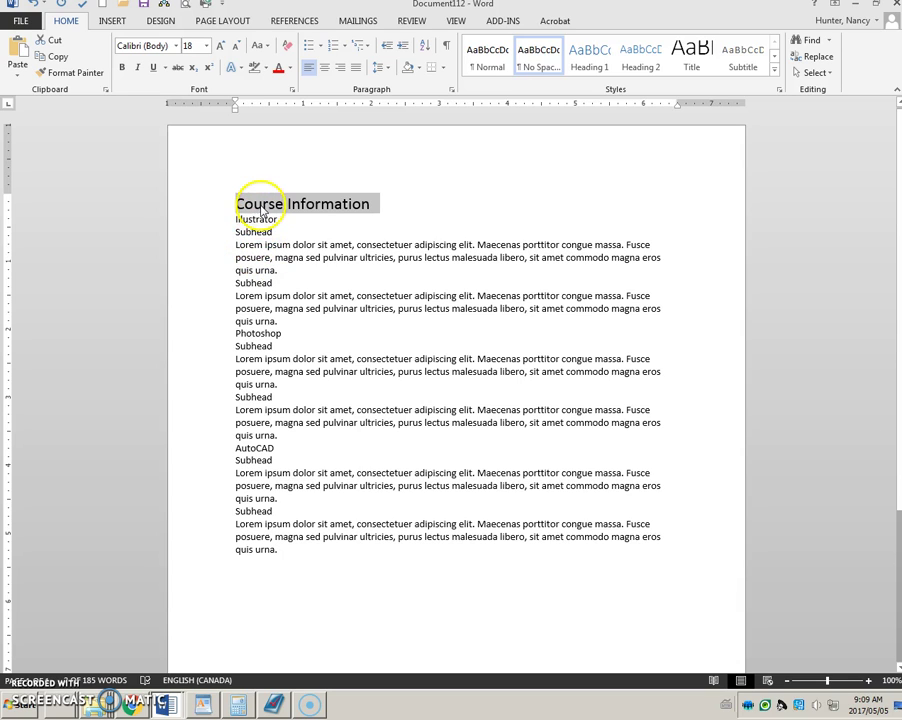
pyautogui.click(267, 204)
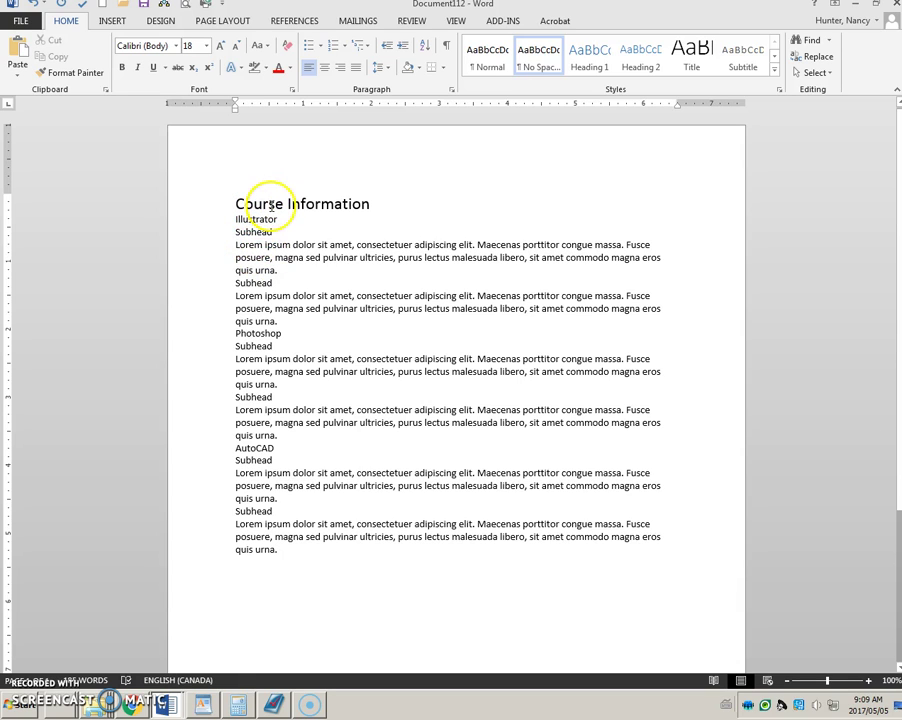
# Apply the Box setting from Borders and Shading around the title paragraph.
pyautogui.click(443, 68)
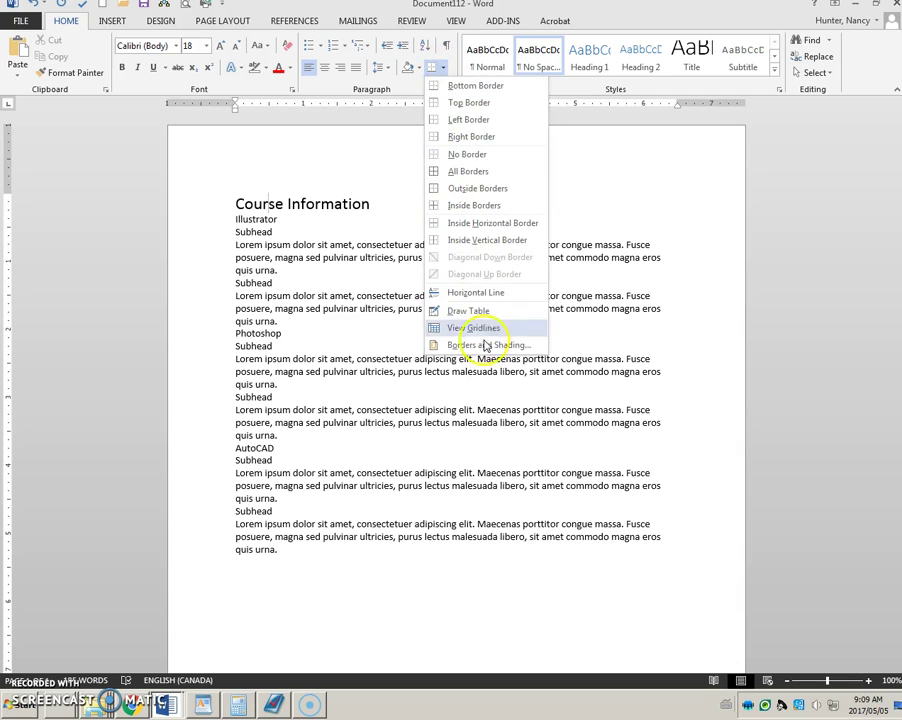
pyautogui.click(478, 350)
pyautogui.click(446, 264)
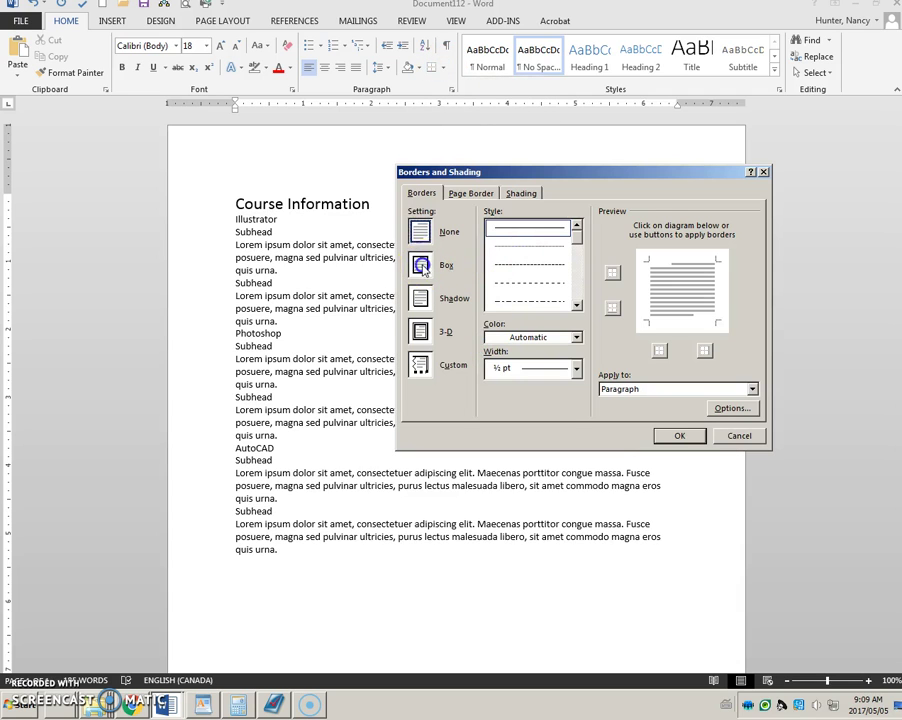
pyautogui.click(676, 435)
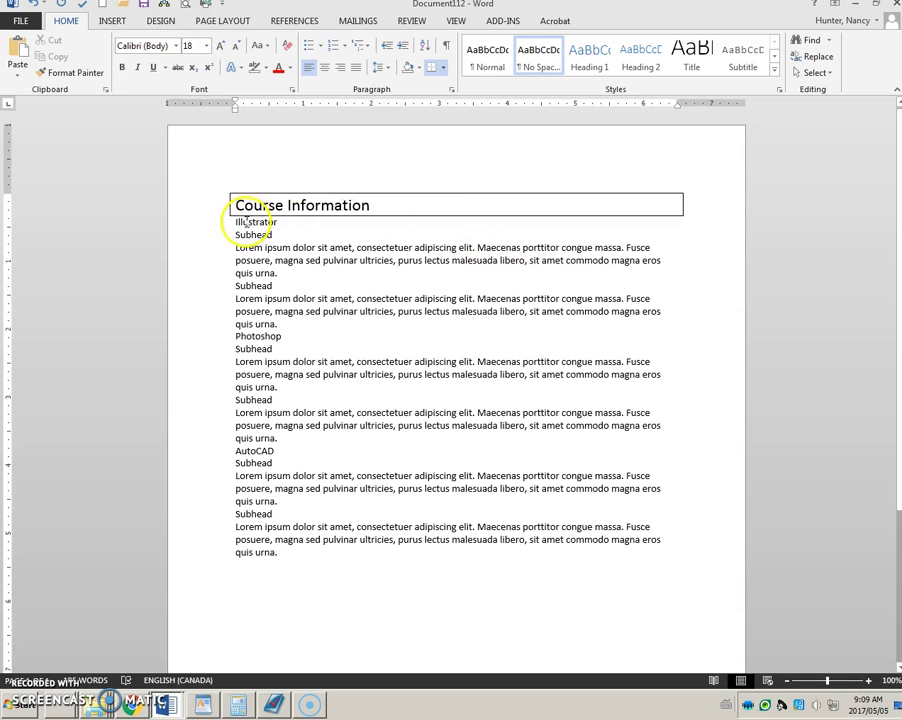
pyautogui.click(234, 223)
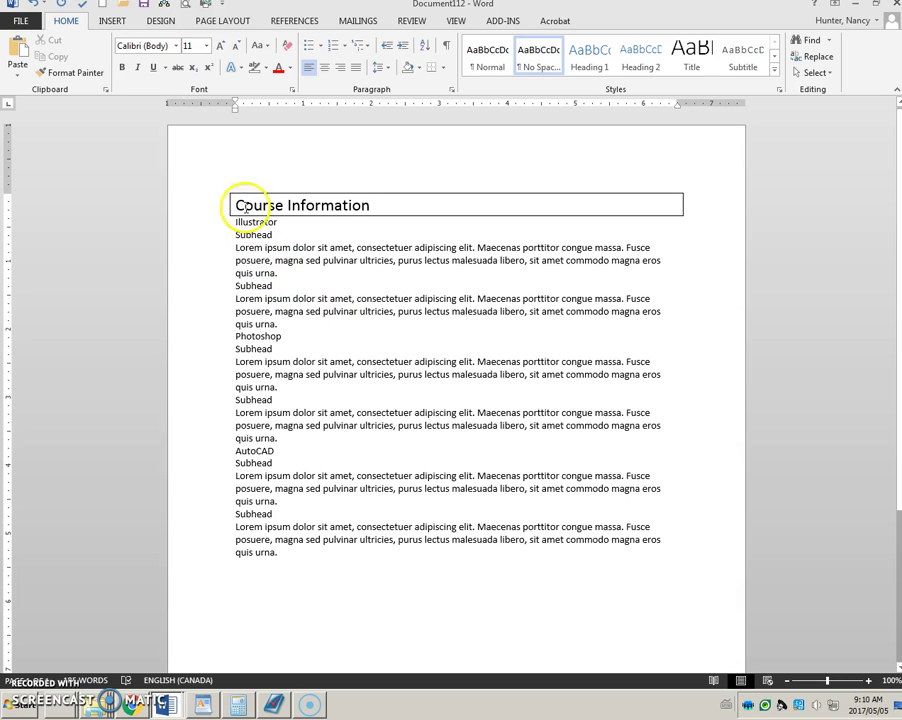
# Apply three columns with Line between, from this point forward, starting at Illustrator.
pyautogui.click(222, 22)
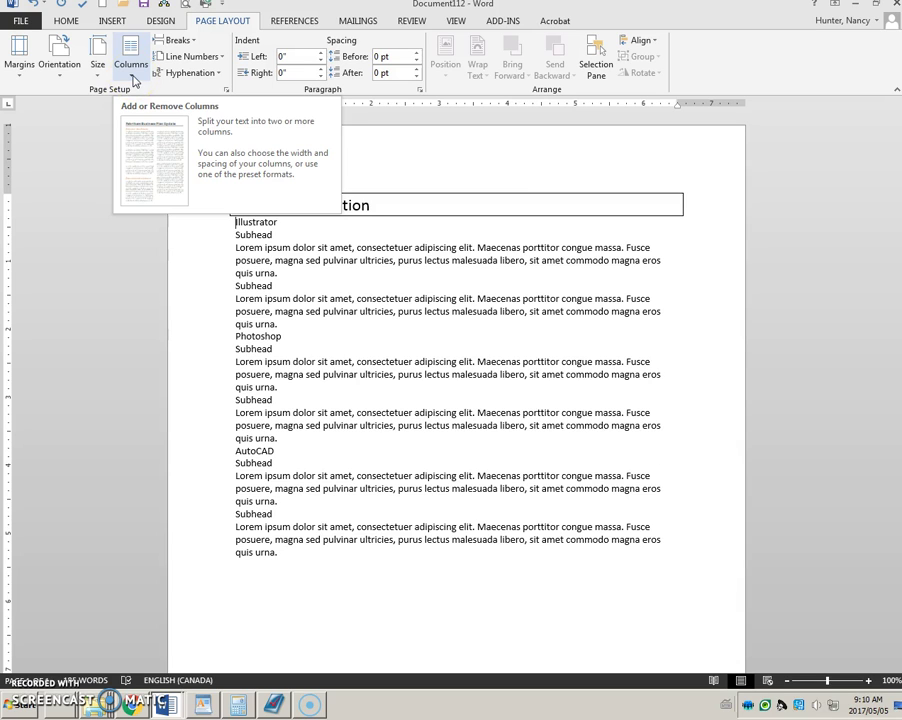
pyautogui.click(134, 78)
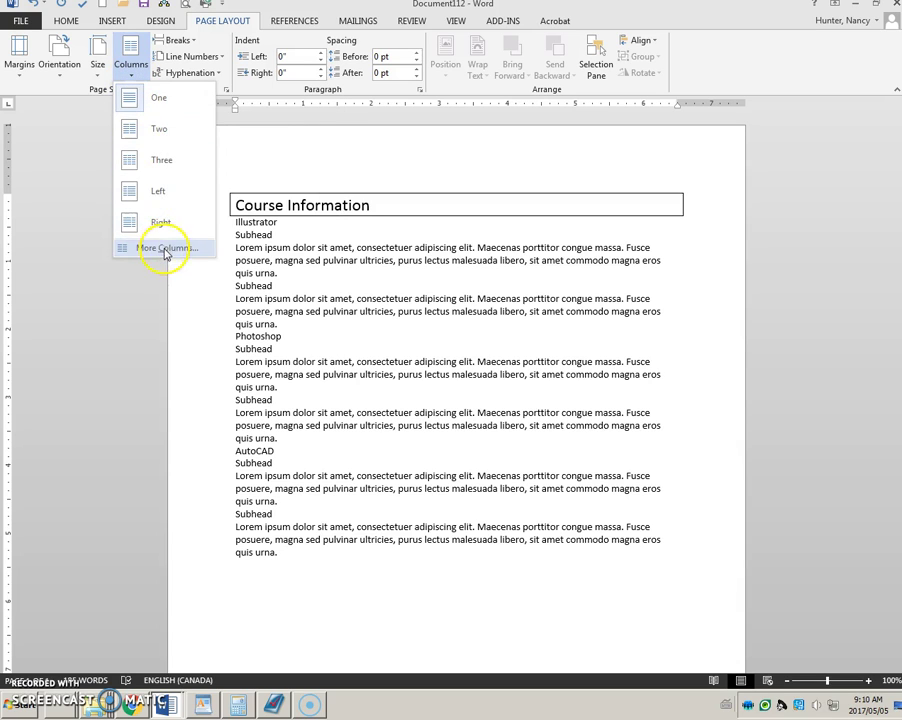
pyautogui.click(166, 250)
pyautogui.click(254, 299)
pyautogui.click(211, 320)
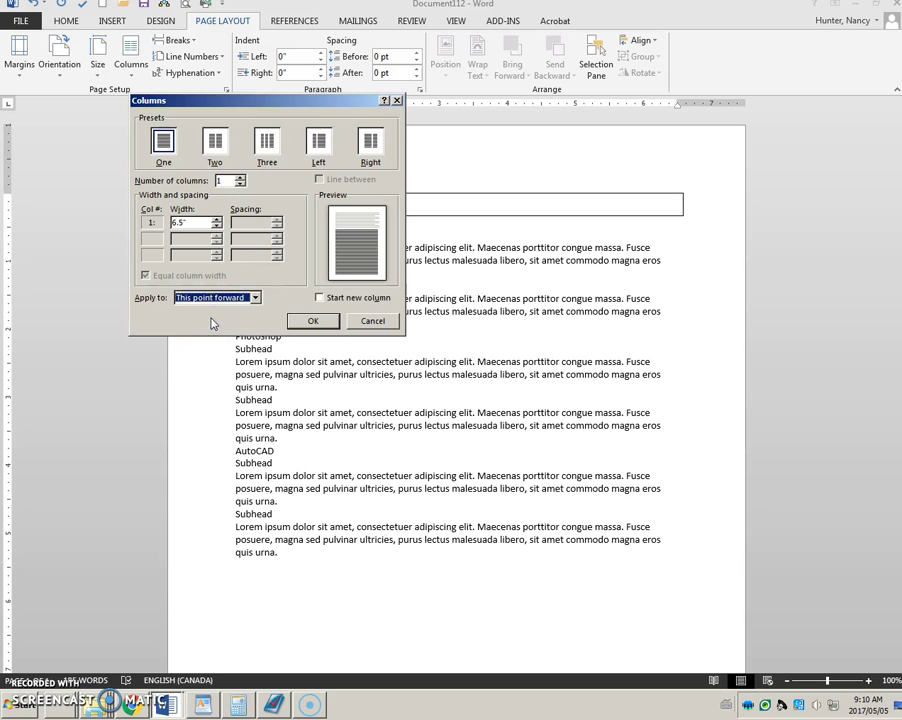
pyautogui.click(267, 143)
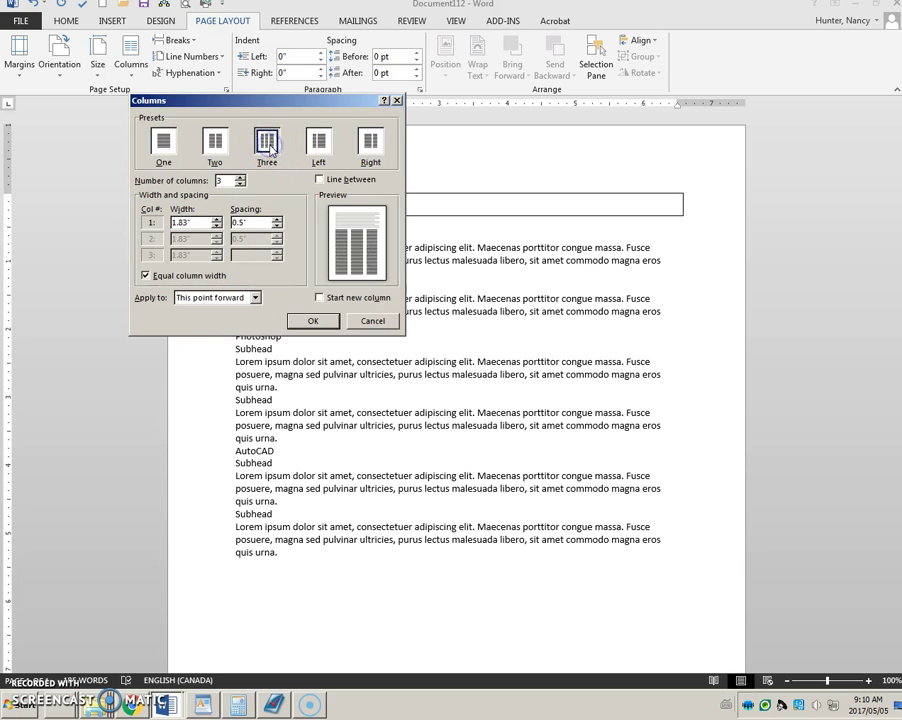
pyautogui.click(319, 179)
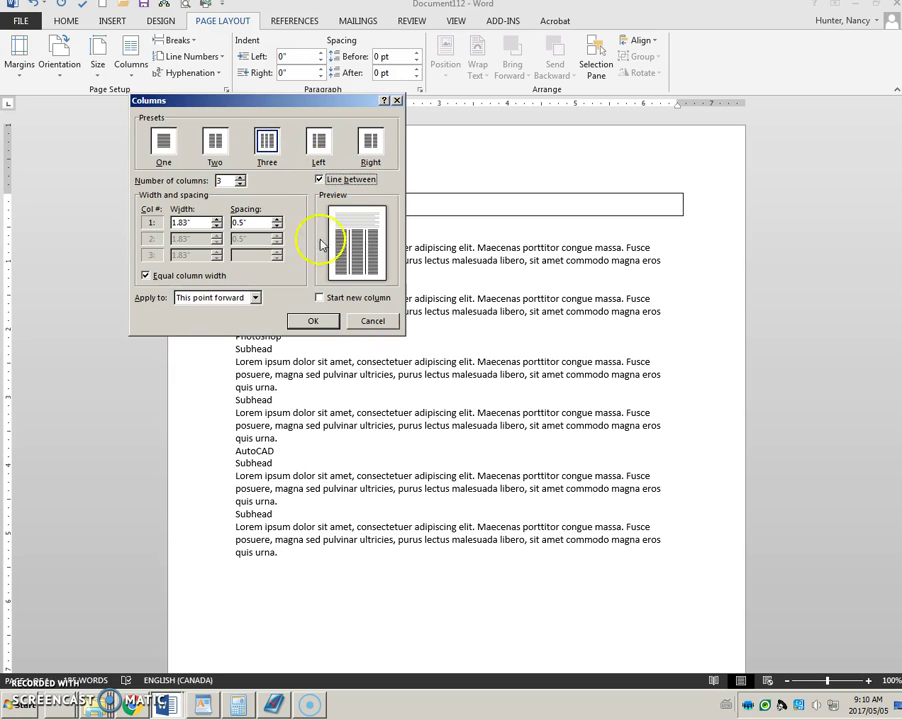
pyautogui.click(313, 321)
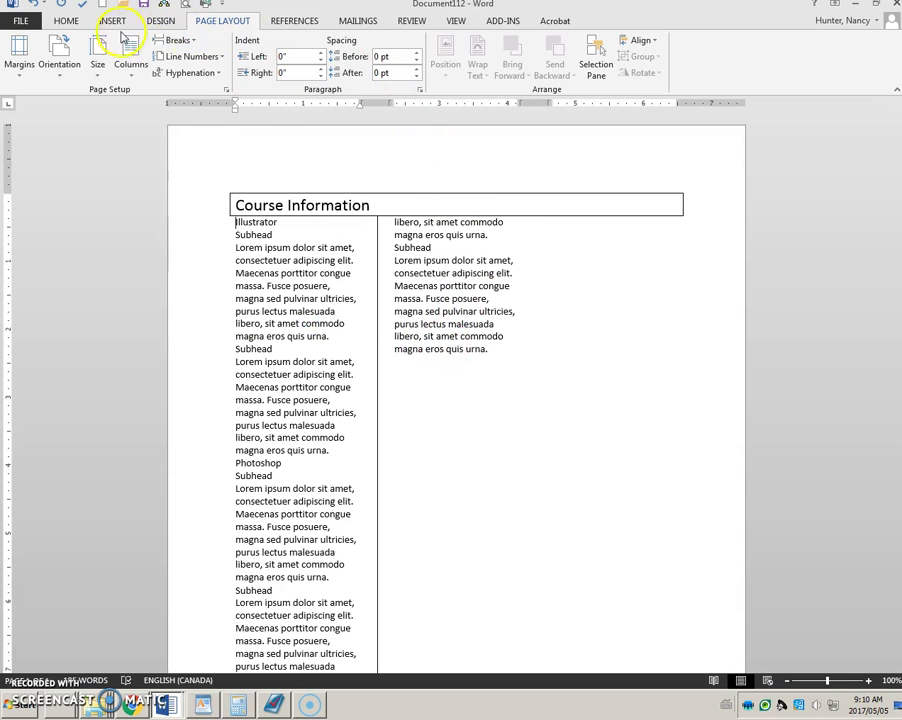
pyautogui.click(66, 21)
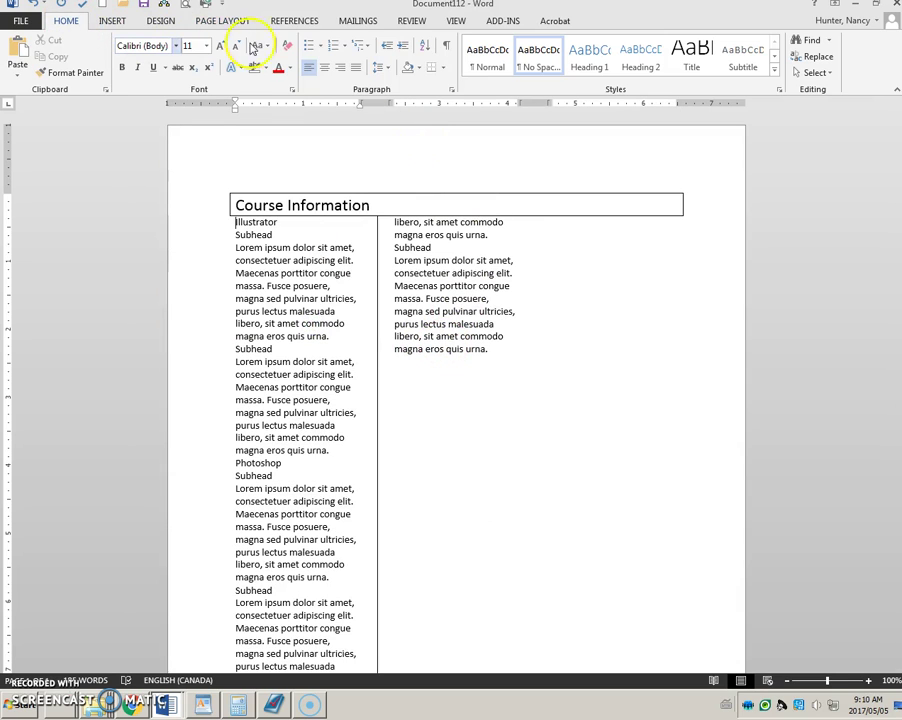
# Show formatting marks and scroll through the three-column layout to review it.
pyautogui.click(446, 46)
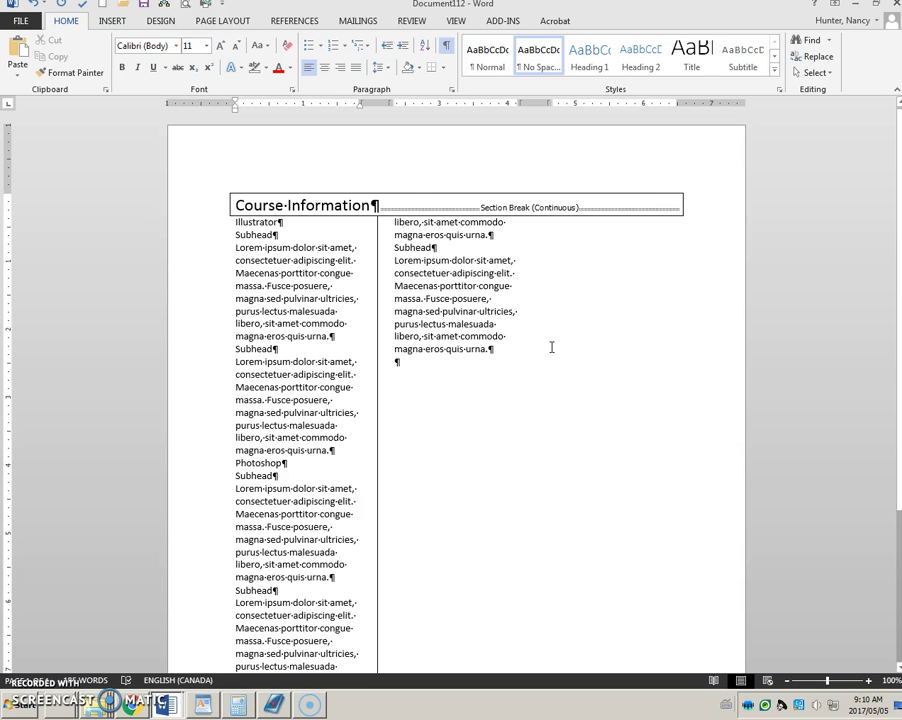
pyautogui.scroll(-5, 551, 347)
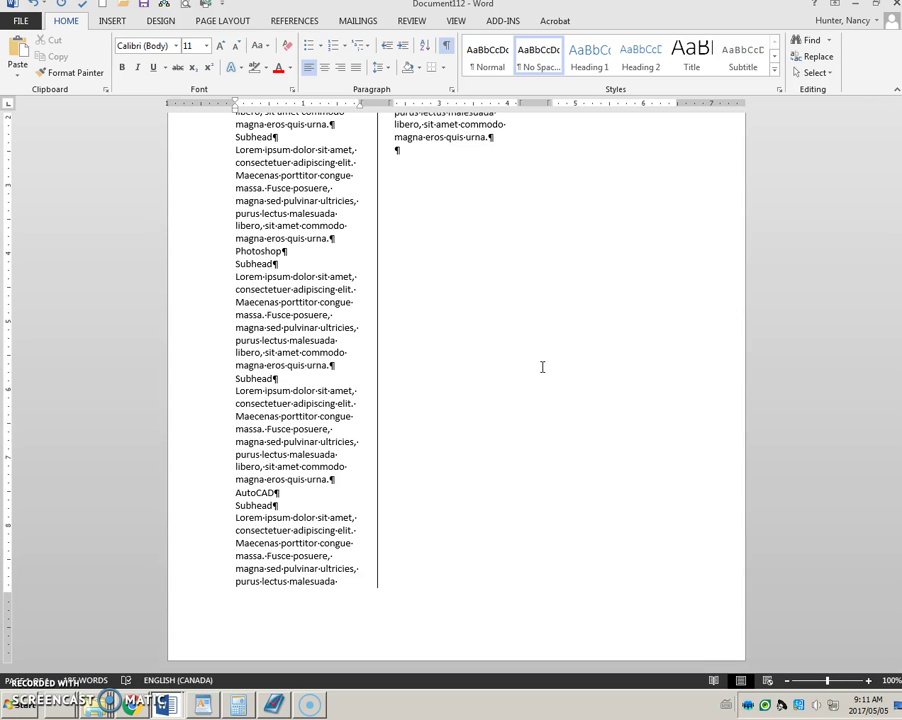
pyautogui.scroll(5, 542, 367)
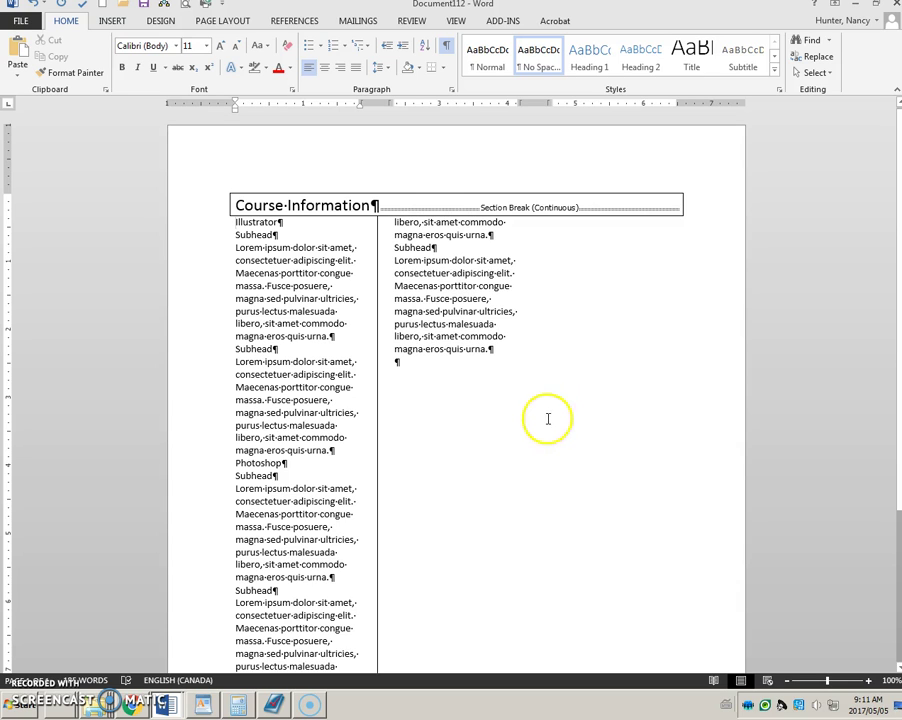
pyautogui.scroll(-3, 510, 449)
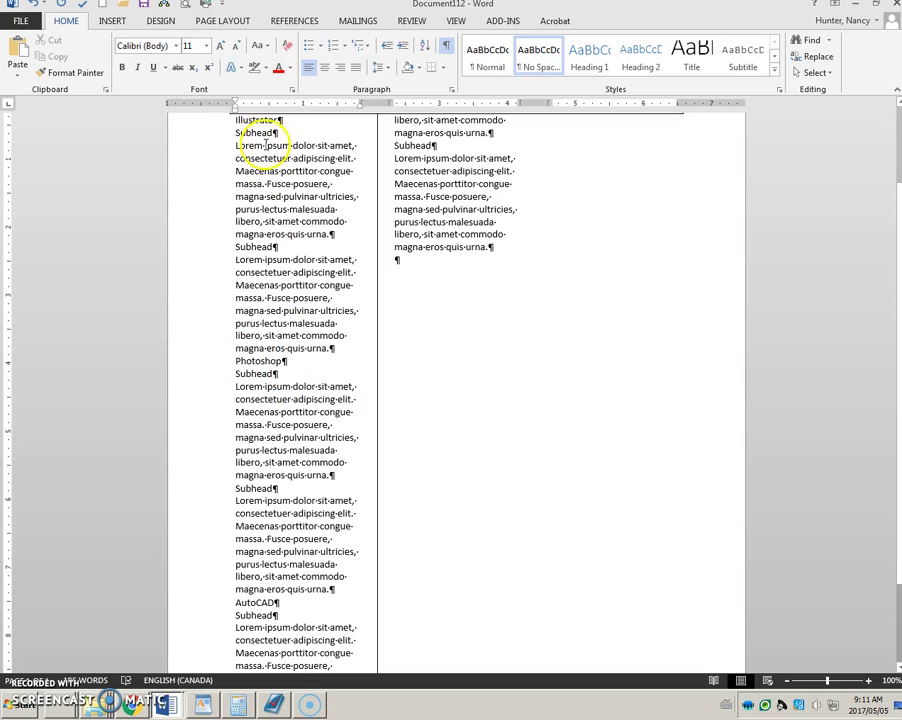
# Insert column breaks before Photoshop and before AutoCAD so each heads its own column.
pyautogui.click(226, 21)
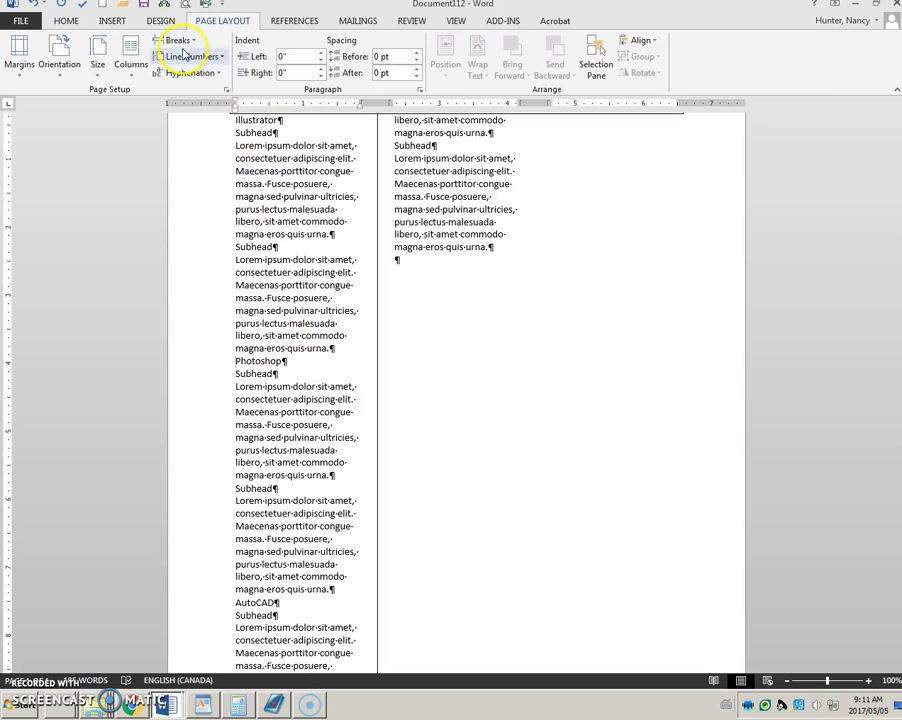
pyautogui.click(180, 42)
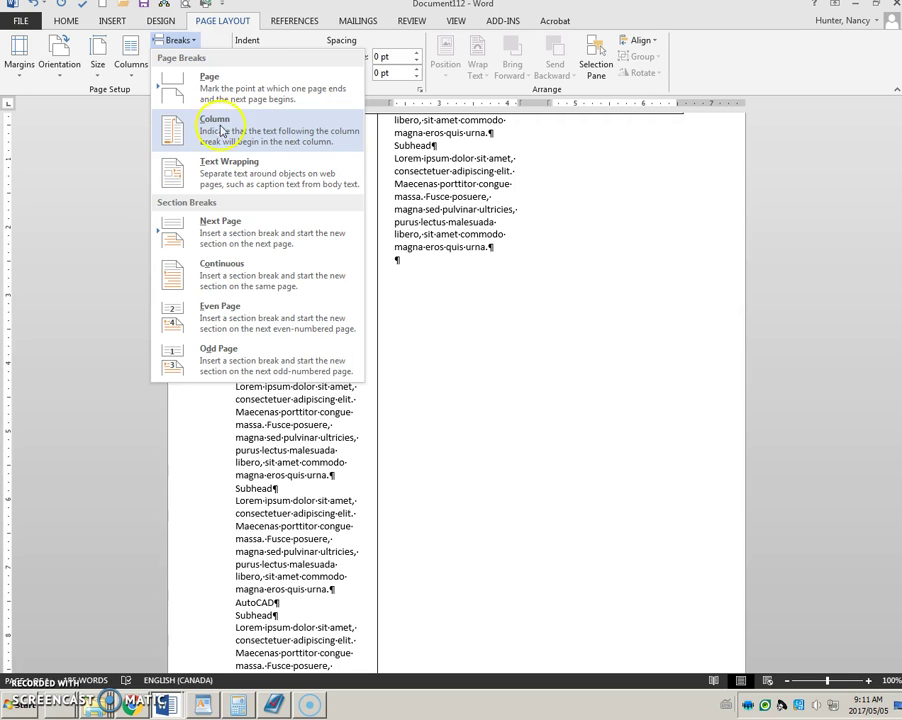
pyautogui.click(201, 121)
pyautogui.scroll(2, 600, 366)
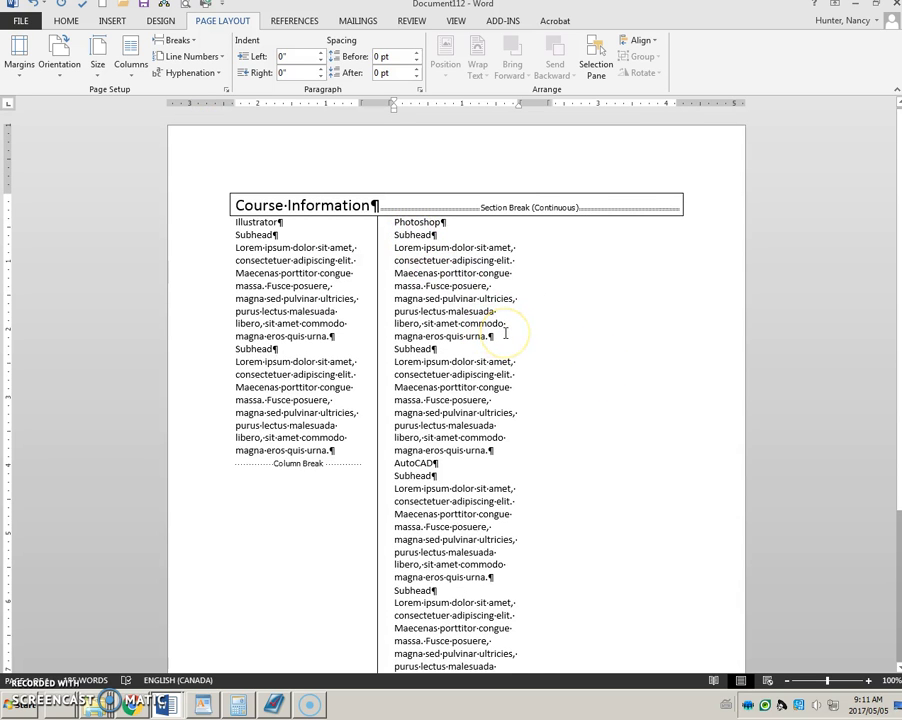
pyautogui.click(393, 463)
pyautogui.click(183, 41)
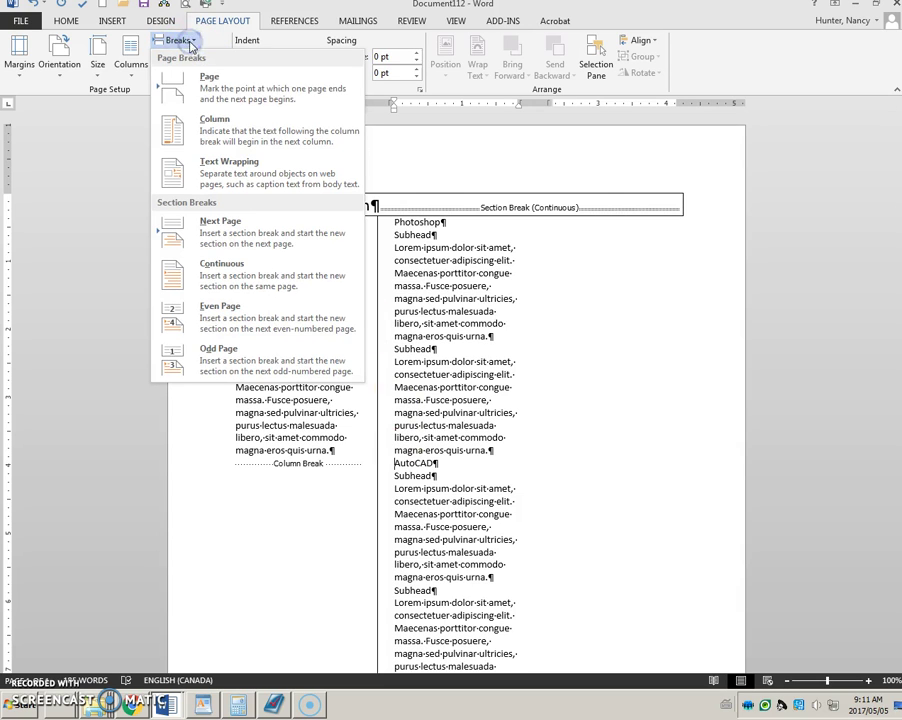
pyautogui.click(210, 137)
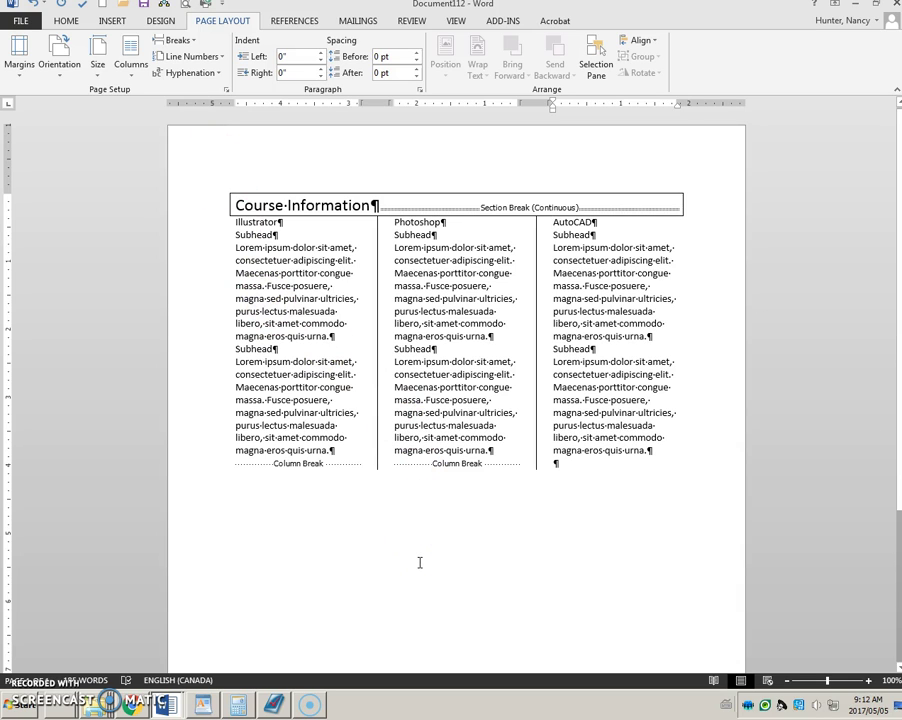
pyautogui.click(447, 543)
# Add a Bottom Border under each of the Illustrator, Photoshop and AutoCAD headings.
pyautogui.keyDown('ctrl'); pyautogui.scroll(3, 446, 542); pyautogui.keyUp('ctrl')
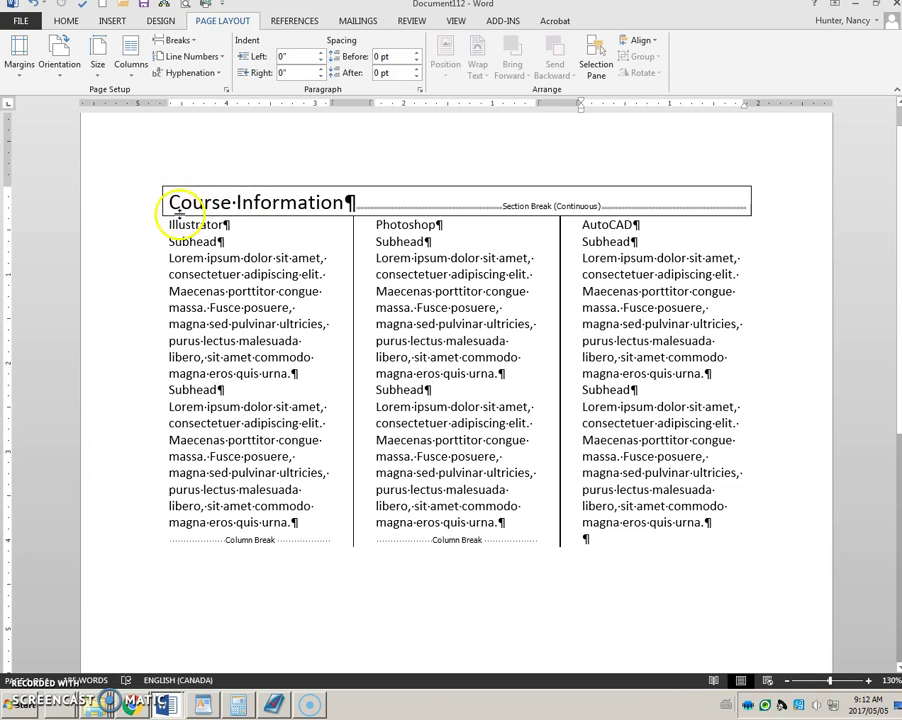
pyautogui.click(184, 224)
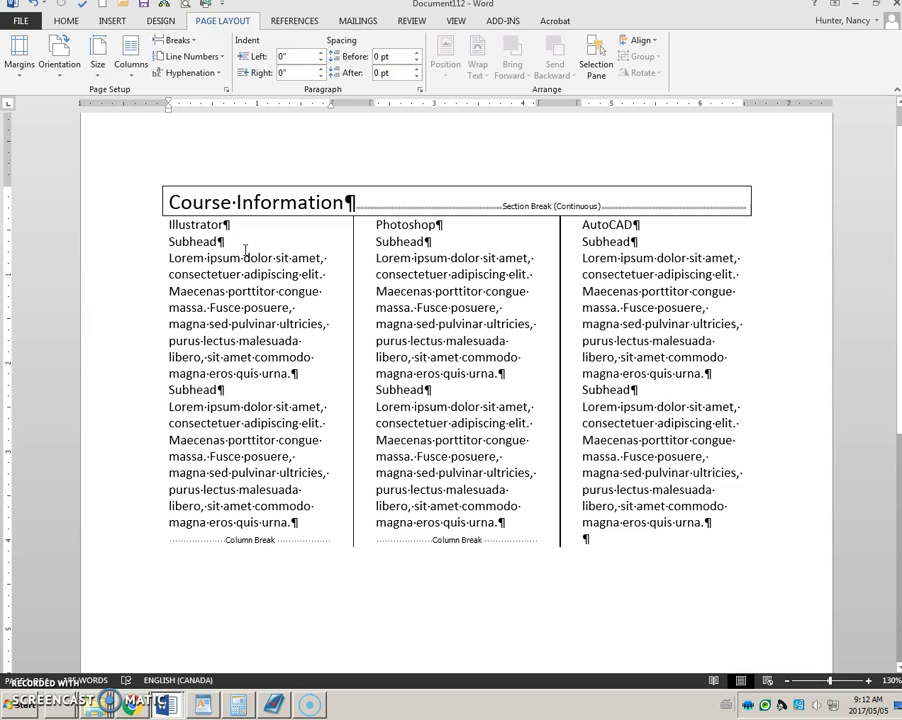
pyautogui.click(62, 20)
pyautogui.click(445, 69)
pyautogui.click(452, 85)
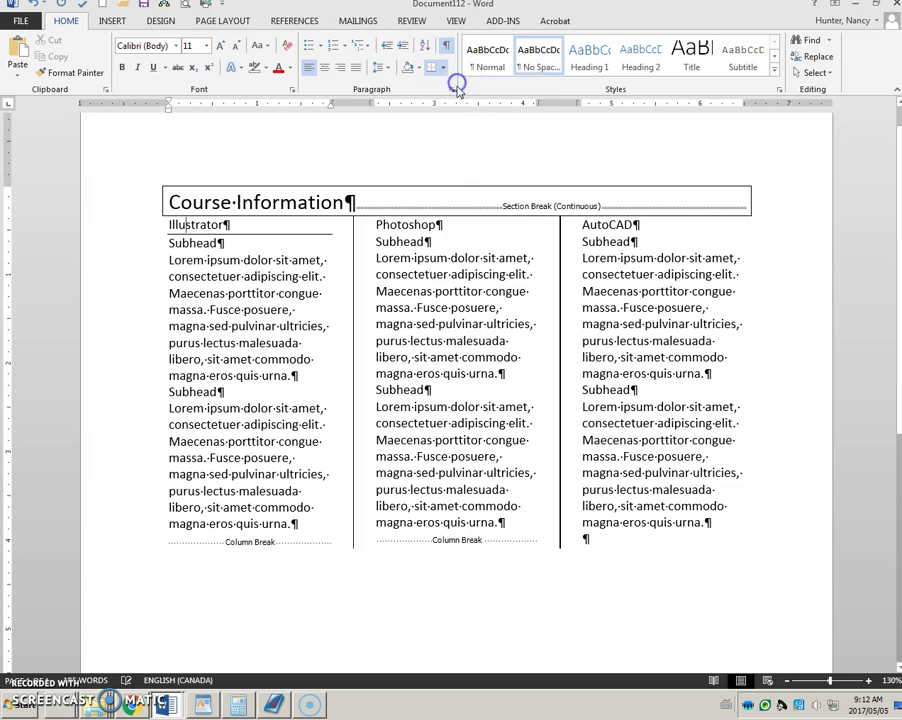
pyautogui.click(427, 222)
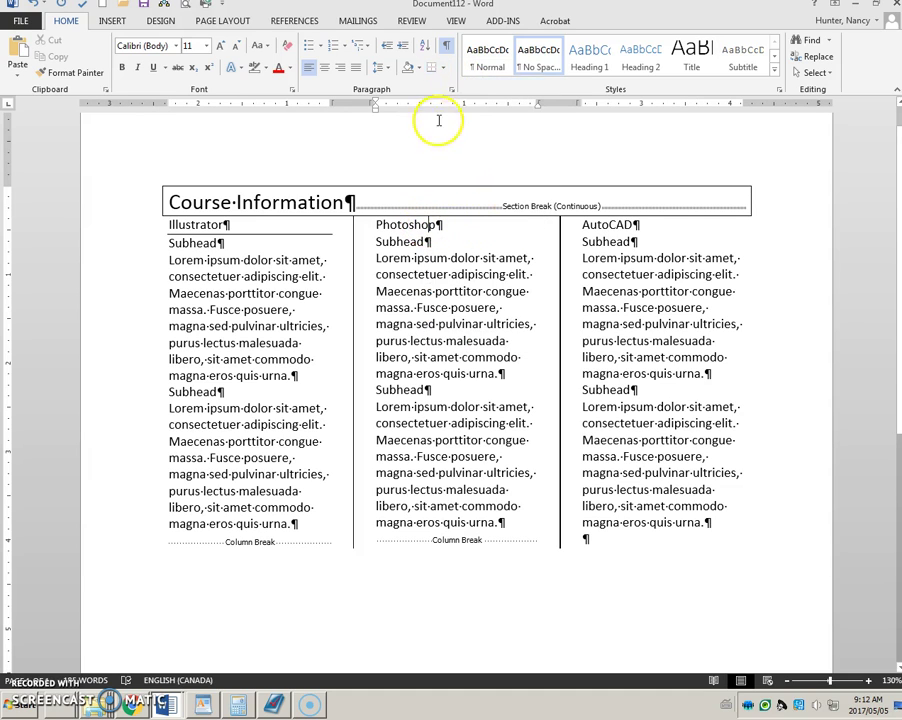
pyautogui.click(444, 69)
pyautogui.click(452, 86)
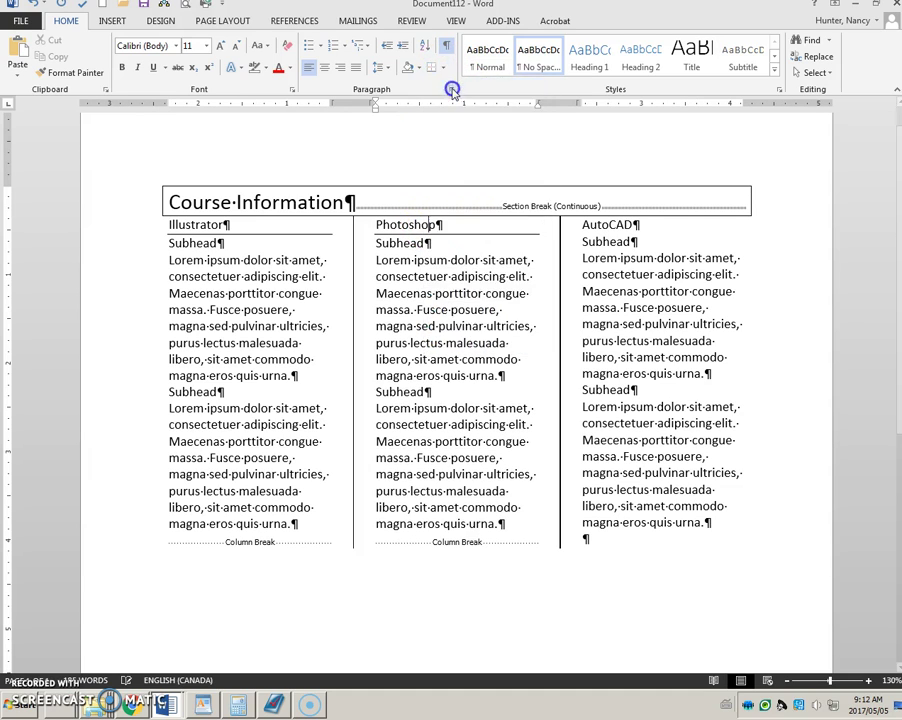
pyautogui.click(577, 212)
pyautogui.click(445, 69)
pyautogui.click(450, 86)
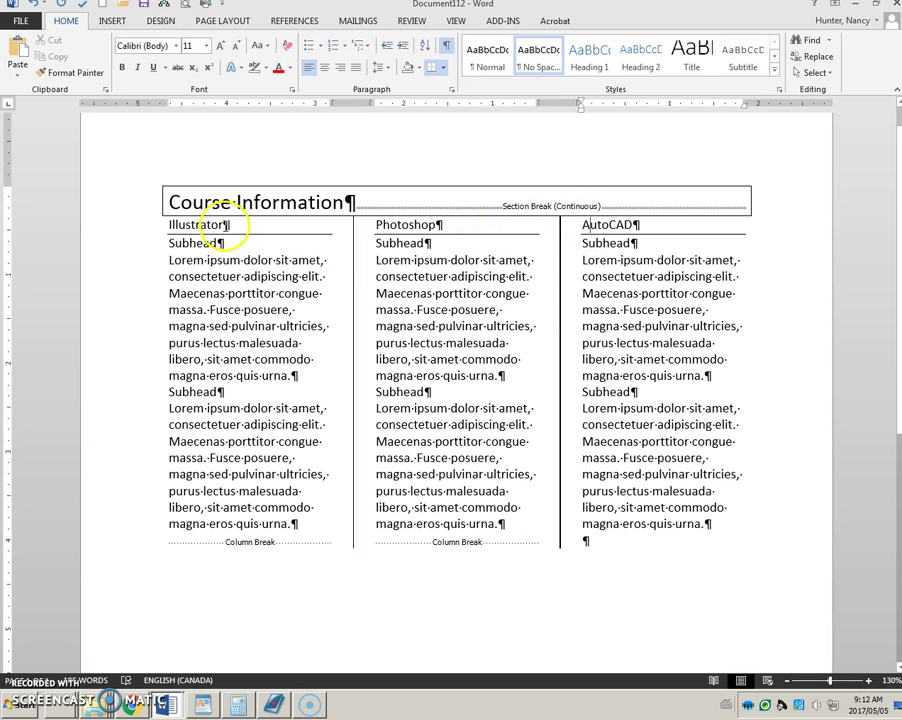
pyautogui.click(149, 228)
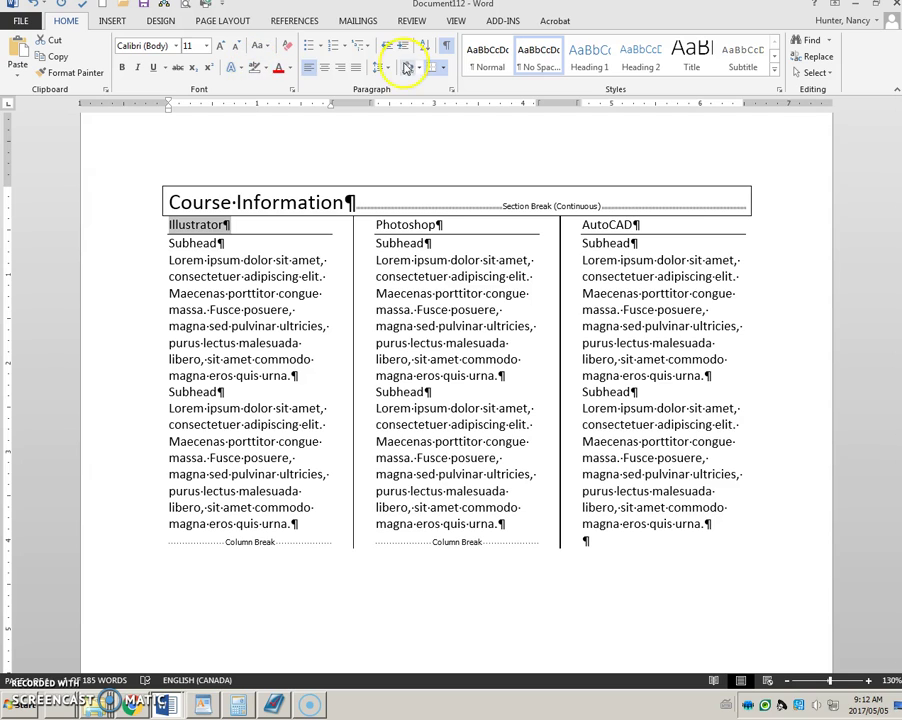
# Make the Illustrator heading centered, orange, 12 pt and bold.
pyautogui.click(325, 67)
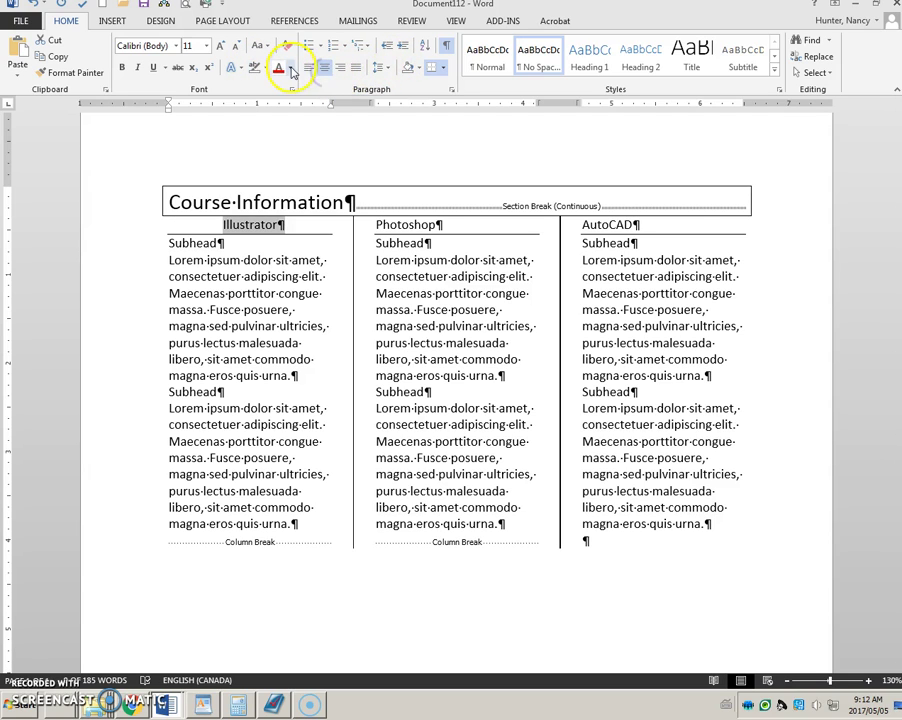
pyautogui.click(289, 68)
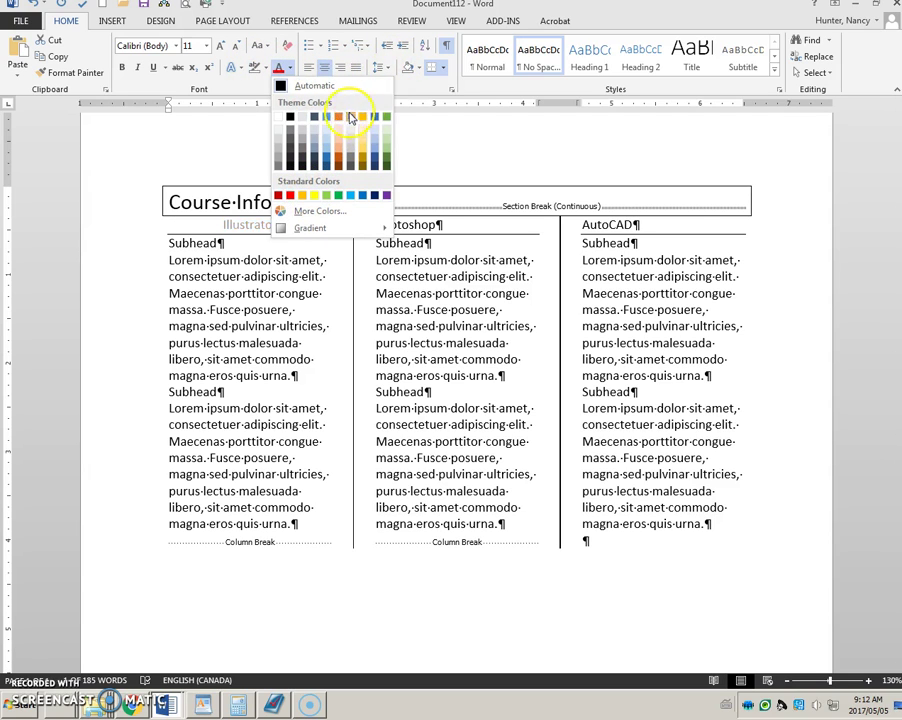
pyautogui.click(339, 116)
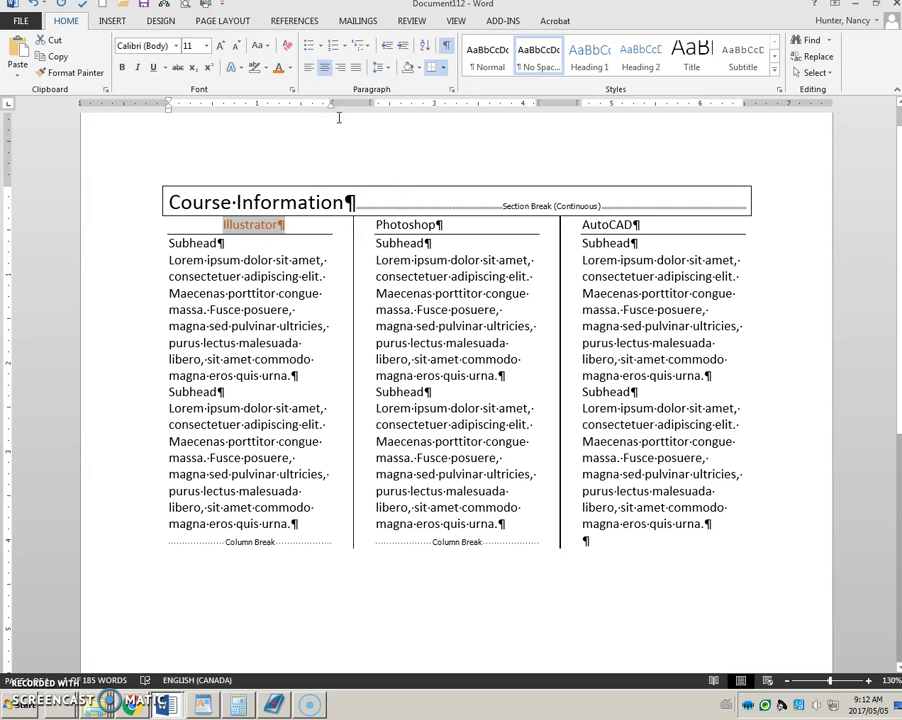
pyautogui.click(208, 46)
pyautogui.click(194, 116)
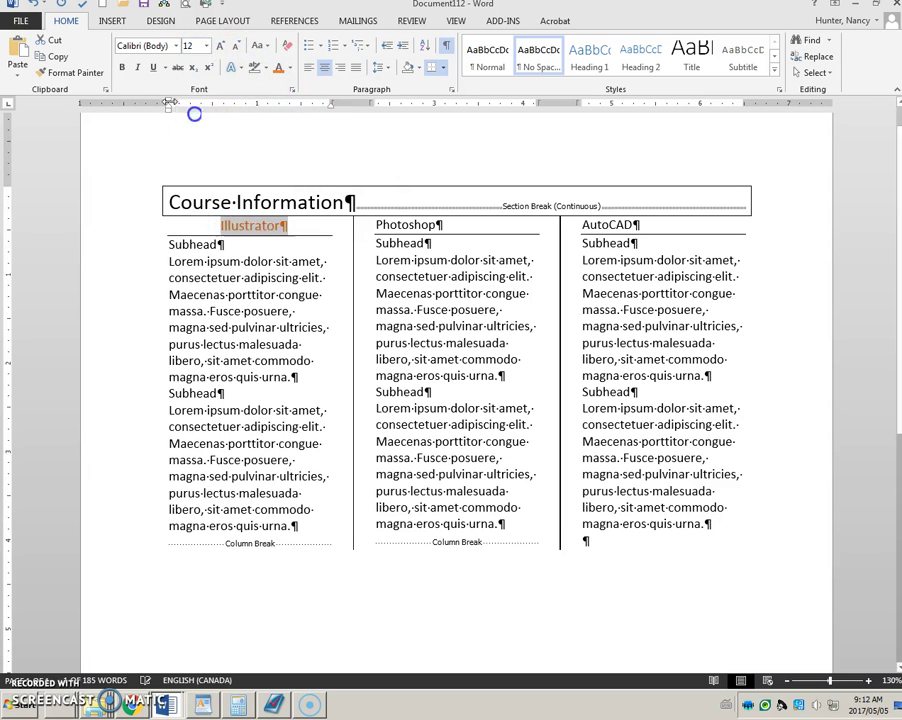
pyautogui.click(122, 69)
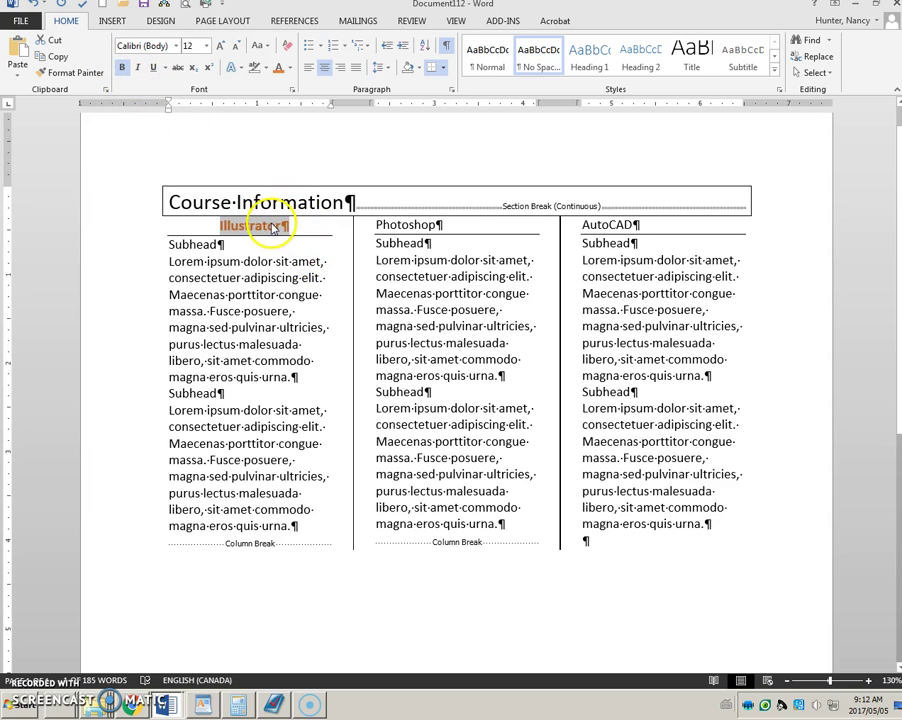
# Copy the Illustrator heading formatting to Photoshop and AutoCAD with Format Painter.
pyautogui.doubleClick(80, 78)
pyautogui.moveTo(380, 225); pyautogui.dragTo(505, 222)
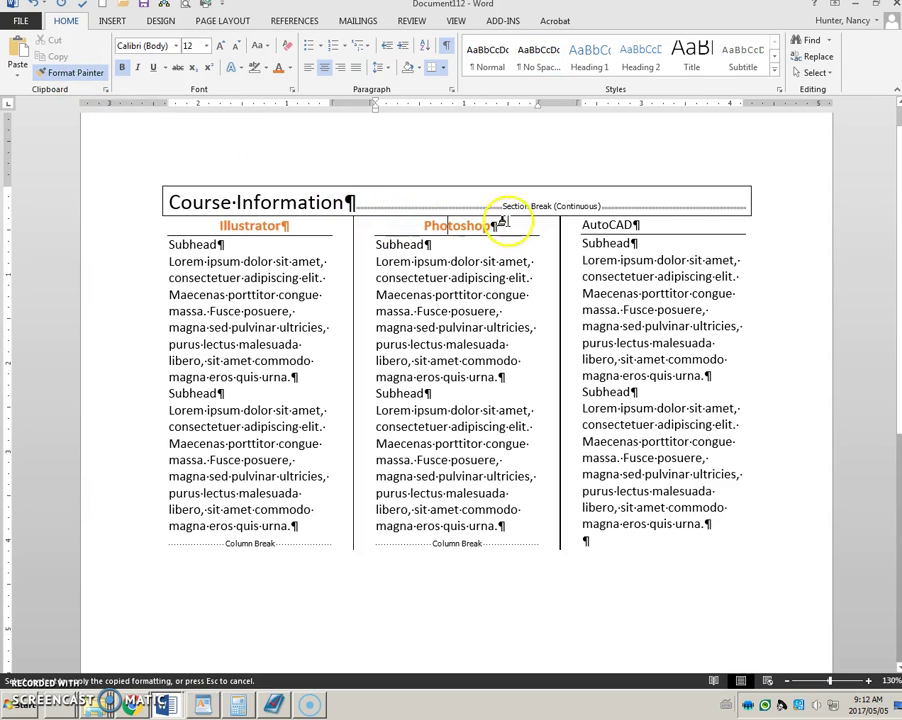
pyautogui.click(597, 226)
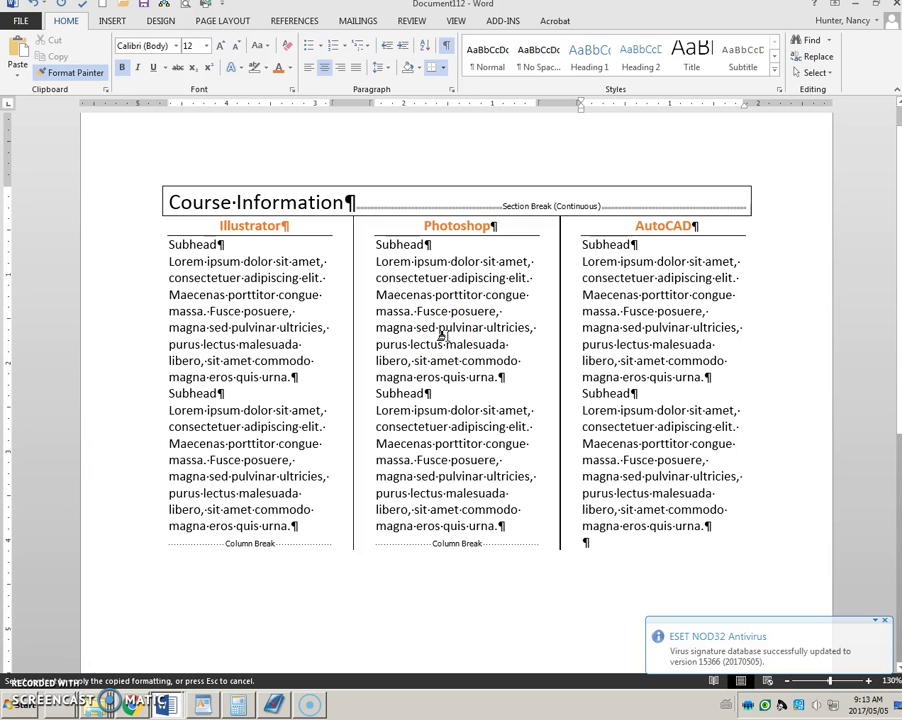
pyautogui.click(72, 75)
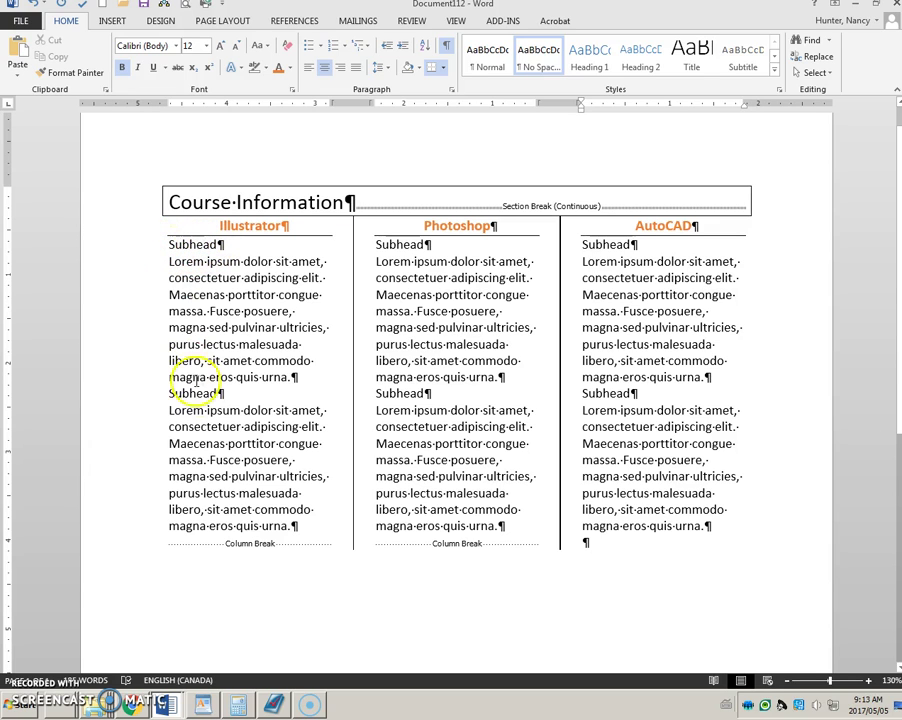
# Make the first Illustrator Subhead line bold italic.
pyautogui.click(150, 250)
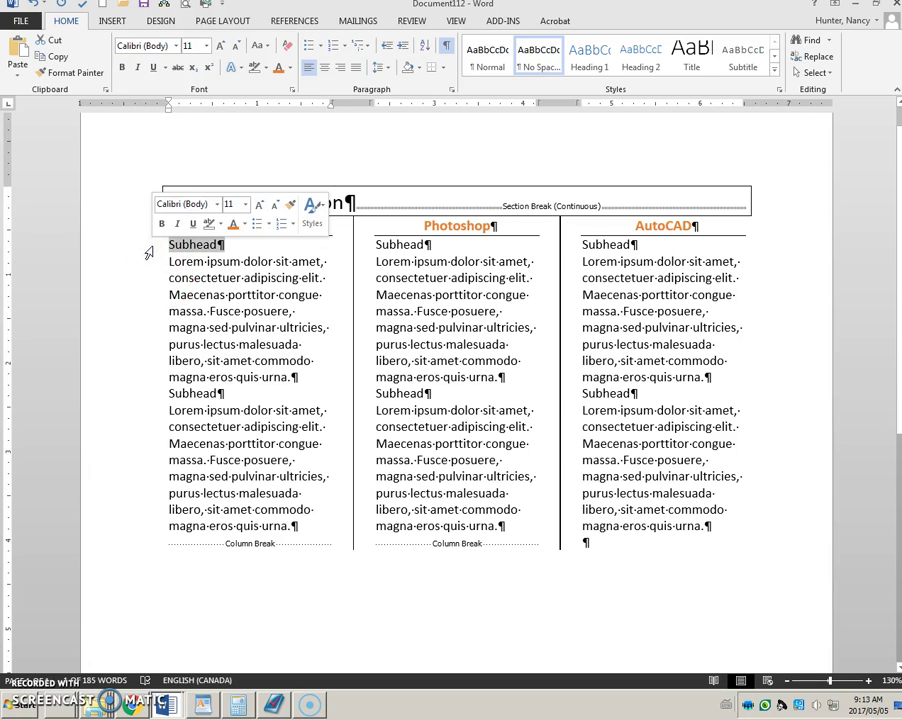
pyautogui.click(122, 67)
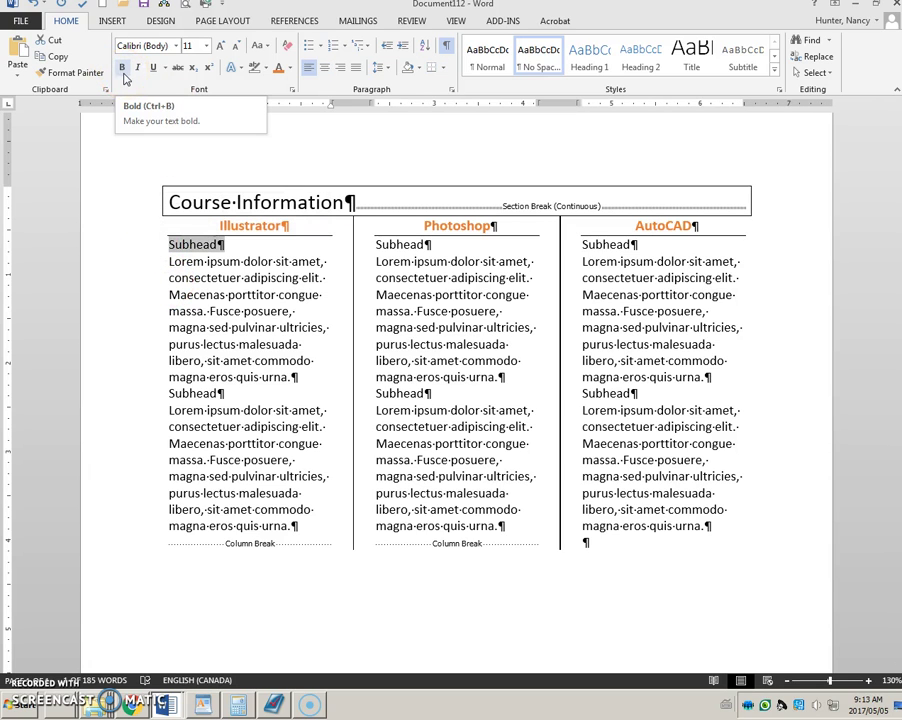
pyautogui.click(195, 62)
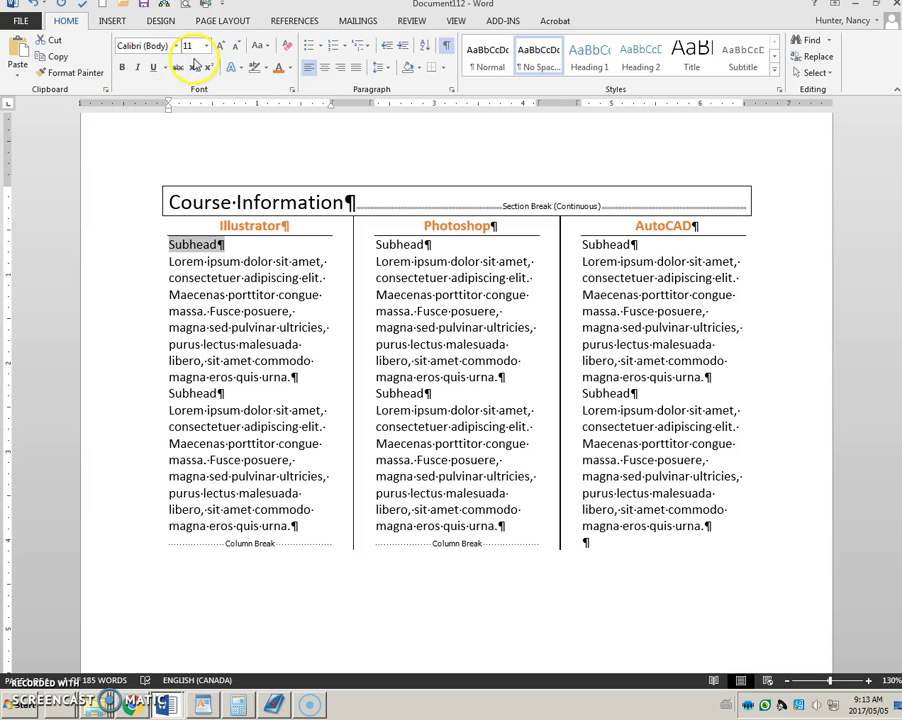
pyautogui.click(122, 67)
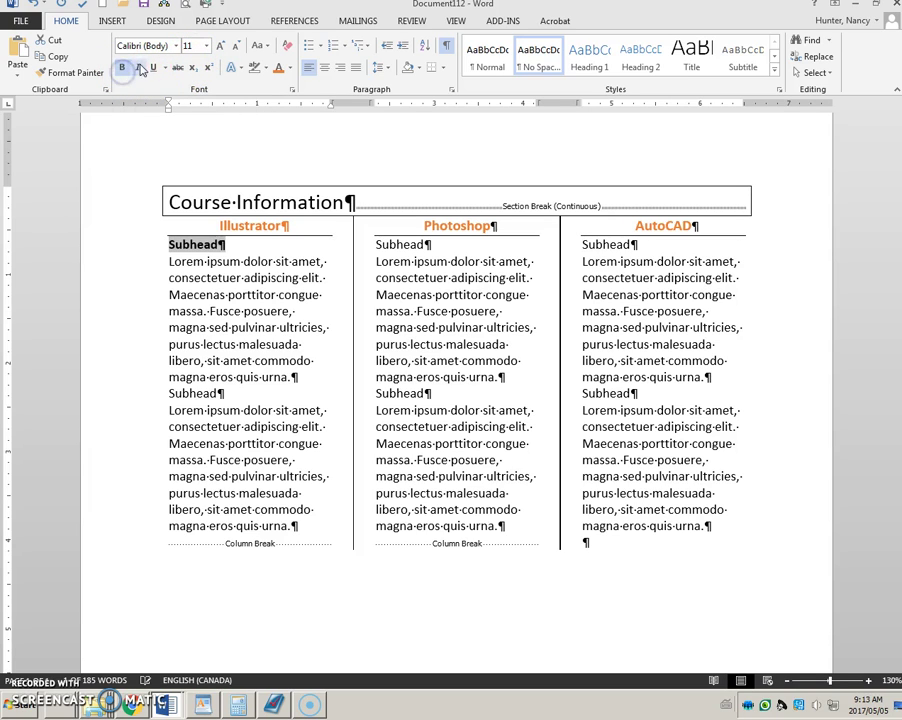
pyautogui.click(138, 67)
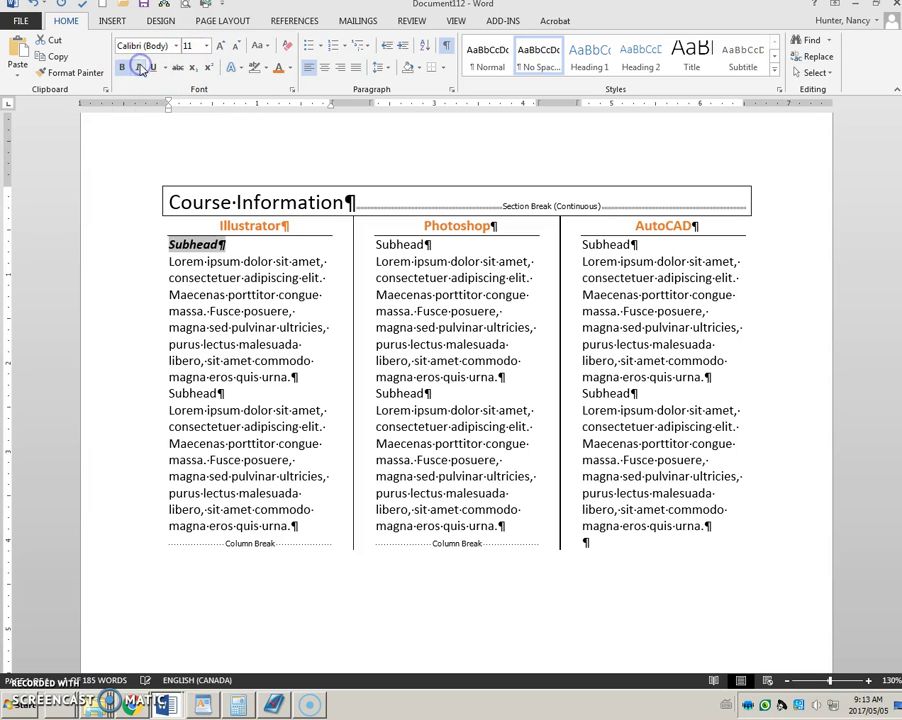
# Copy the bold italic formatting to the remaining five Subhead lines with Format Painter.
pyautogui.click(63, 74)
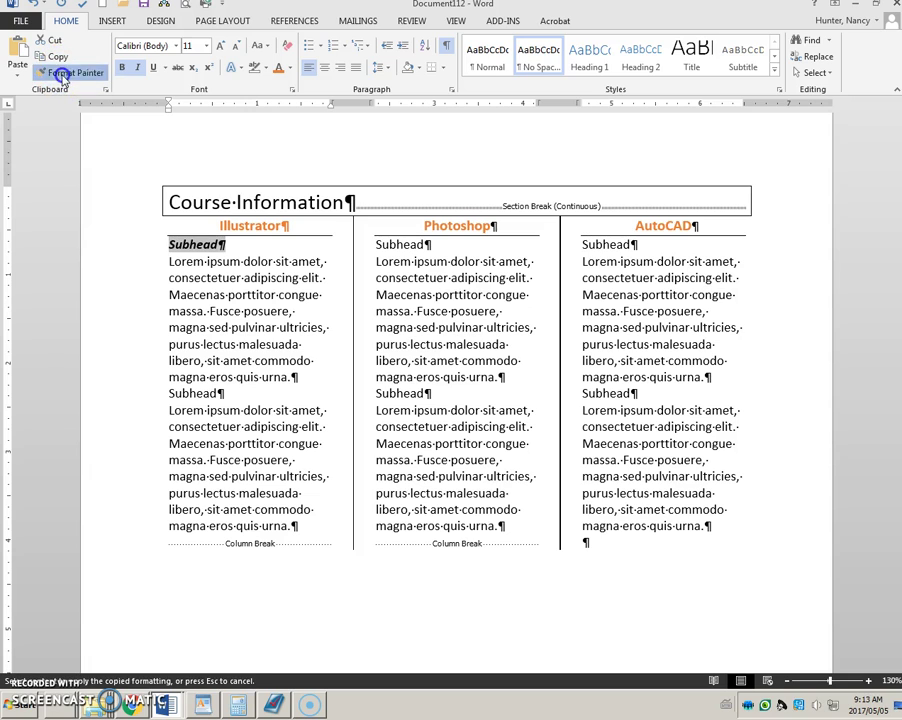
pyautogui.click(193, 393)
pyautogui.click(396, 244)
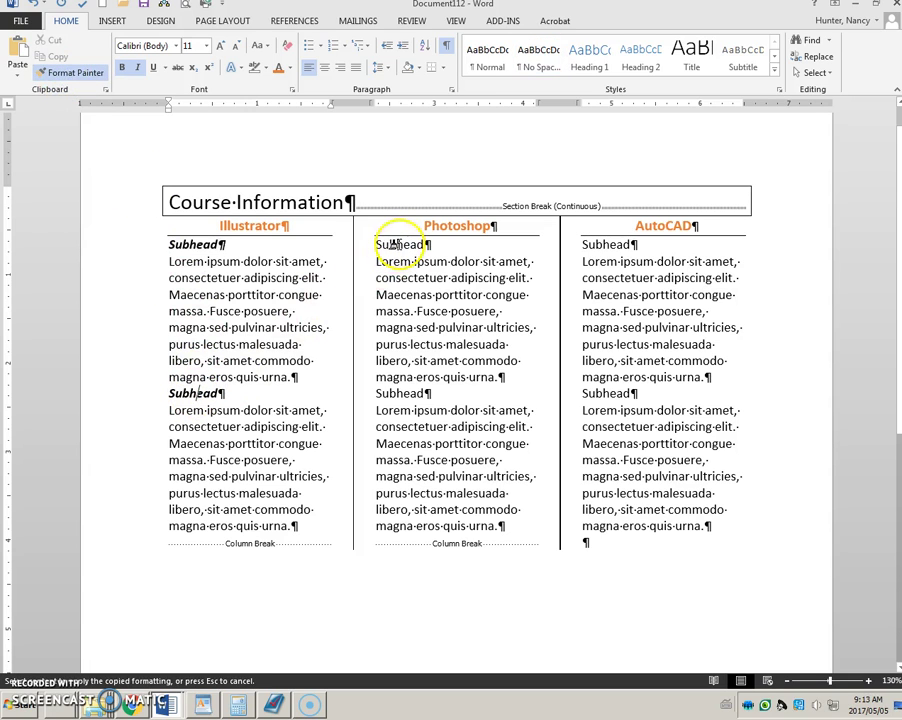
pyautogui.click(396, 392)
pyautogui.click(596, 243)
pyautogui.click(607, 394)
pyautogui.click(95, 77)
# Bullet the first Illustrator paragraph and tighten its hanging indent on the ruler.
pyautogui.click(206, 278)
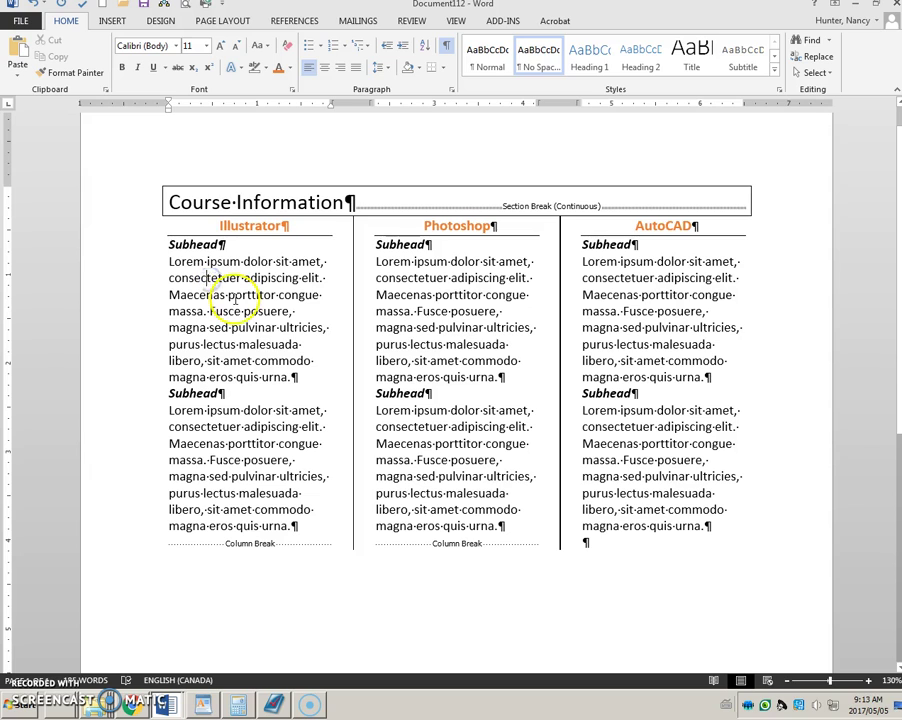
pyautogui.click(141, 263)
pyautogui.moveTo(141, 263); pyautogui.dragTo(140, 372)
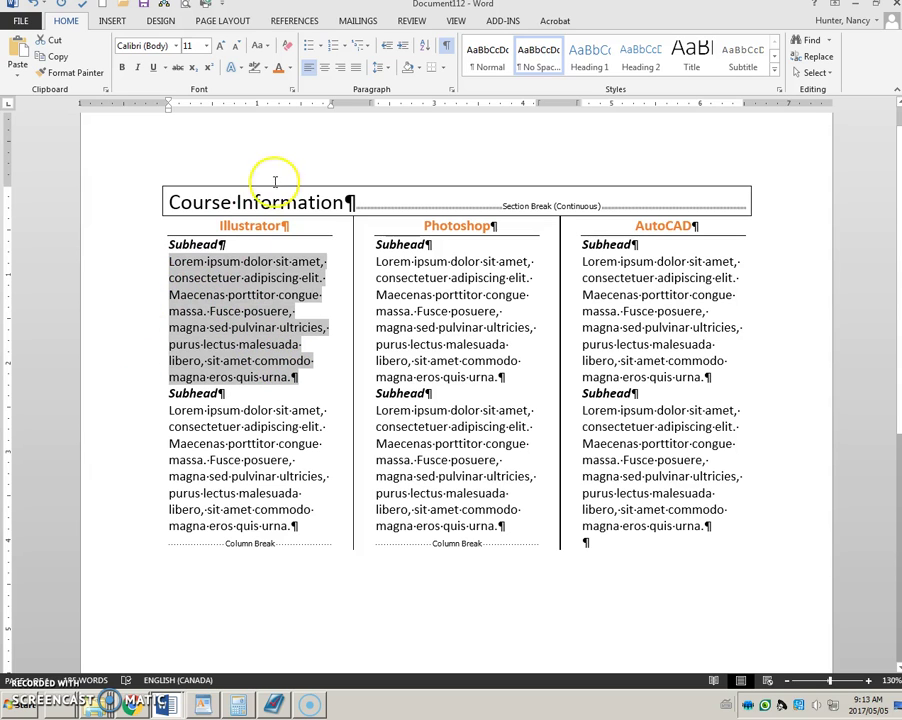
pyautogui.click(310, 46)
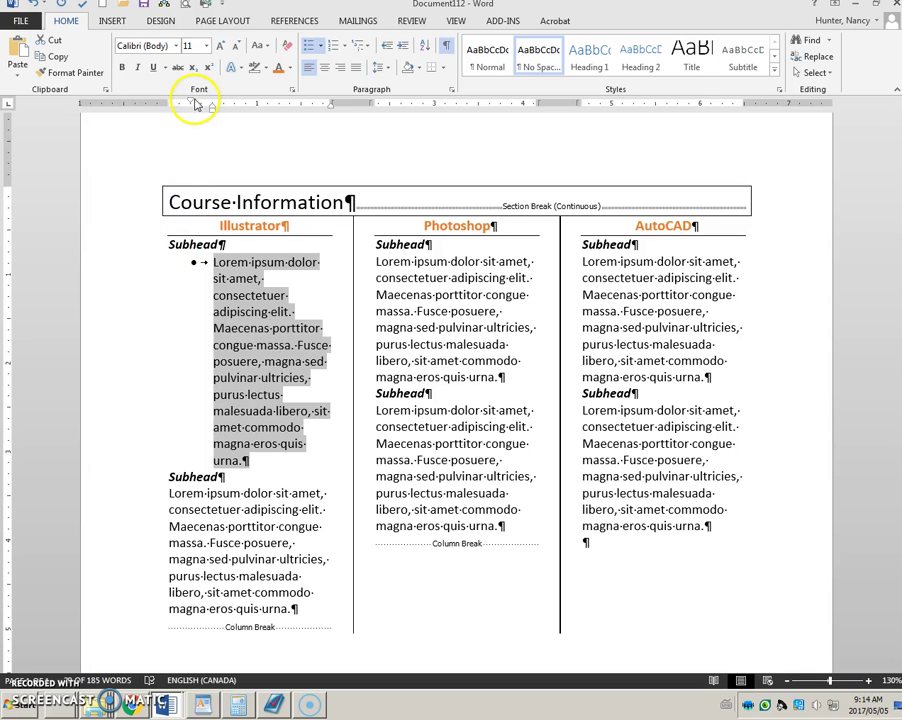
pyautogui.moveTo(189, 101); pyautogui.dragTo(170, 102)
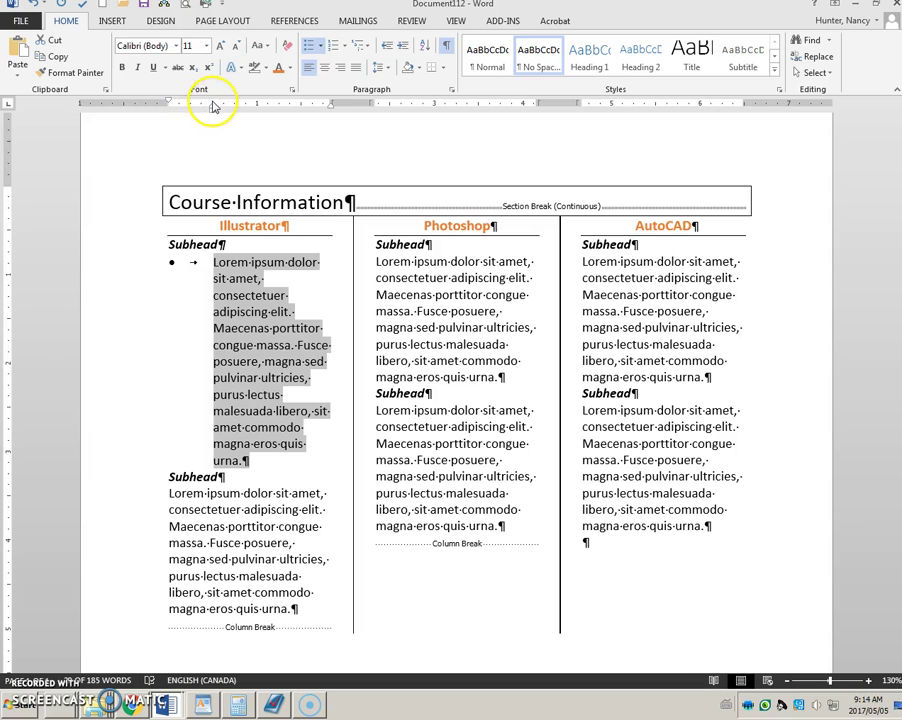
pyautogui.moveTo(210, 106); pyautogui.dragTo(183, 111)
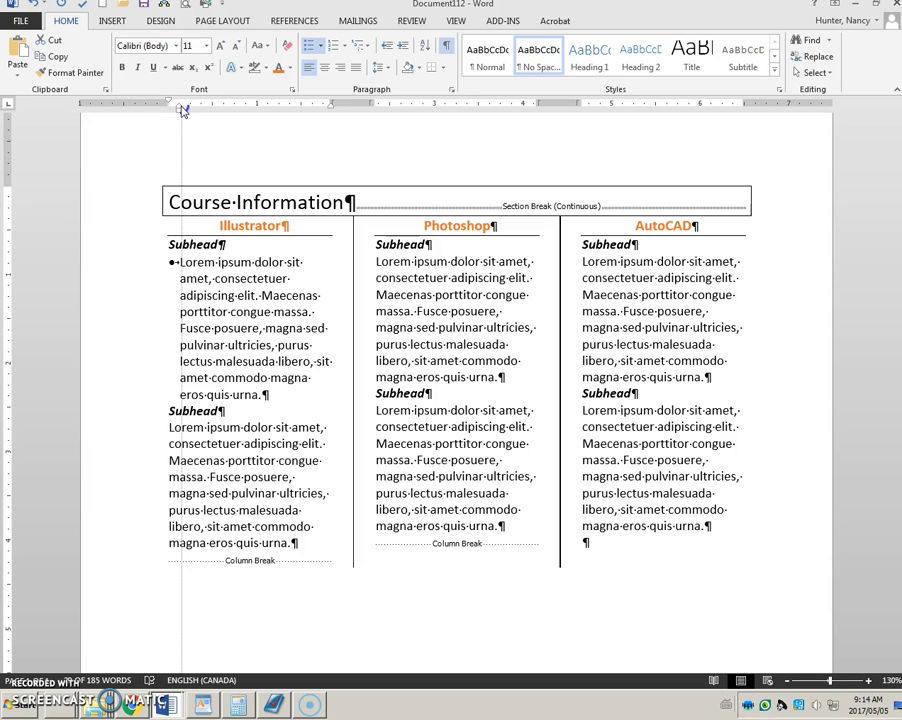
pyautogui.moveTo(183, 111); pyautogui.dragTo(178, 107)
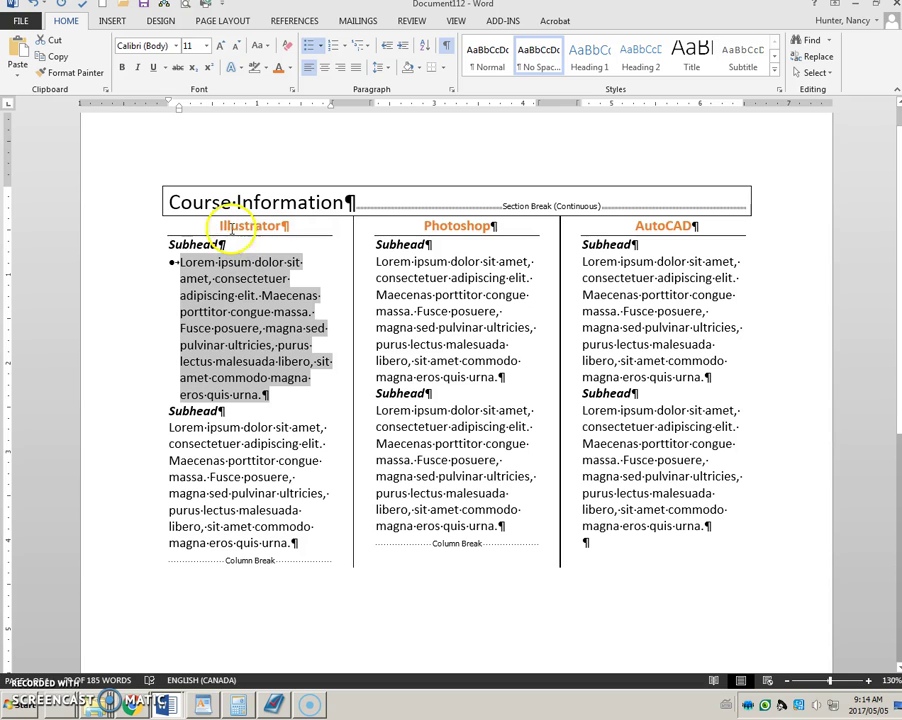
# Copy that bullet formatting to the other five Illustrator, Photoshop and AutoCAD paragraphs with Format Painter.
pyautogui.click(70, 73)
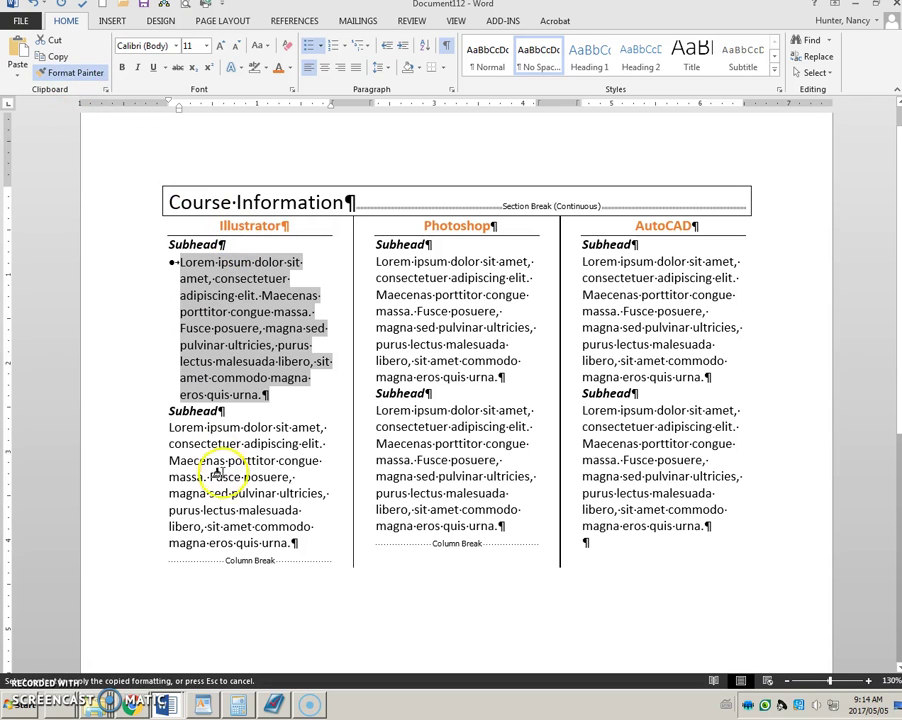
pyautogui.click(213, 448)
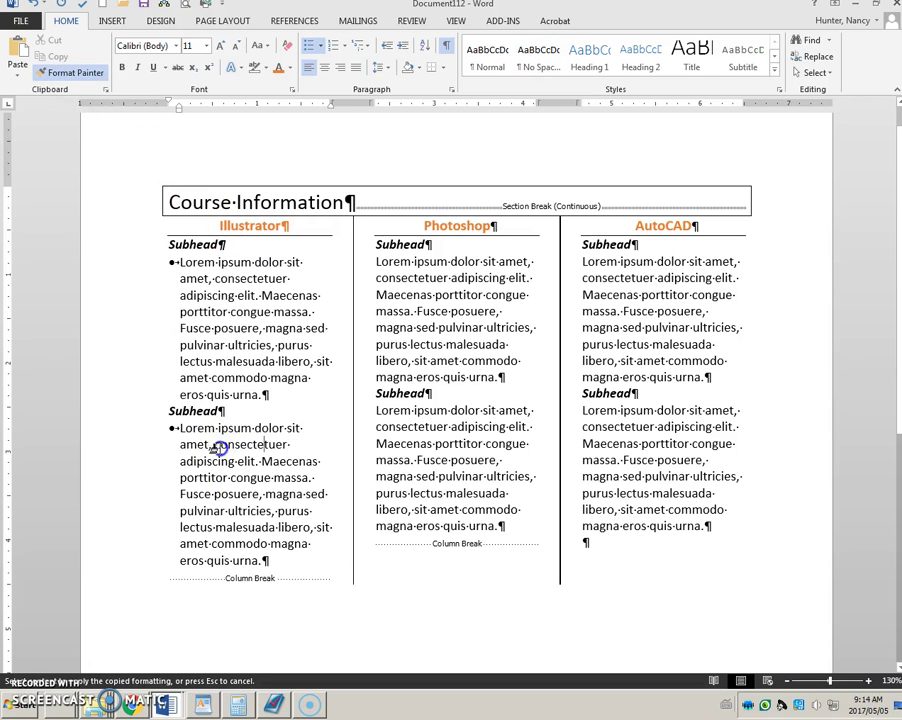
pyautogui.click(421, 296)
pyautogui.click(418, 430)
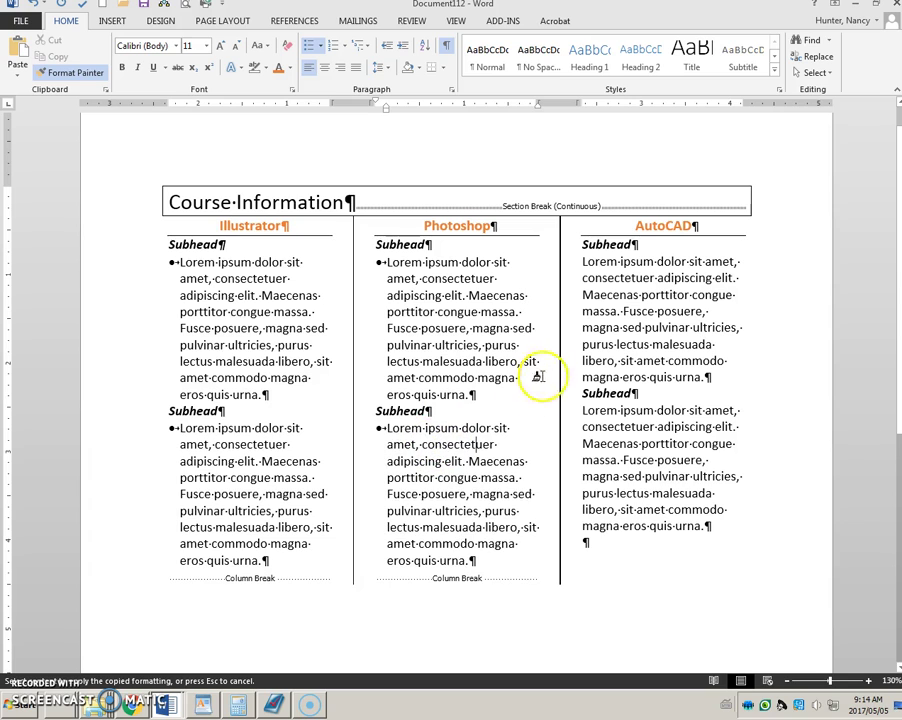
pyautogui.click(594, 312)
pyautogui.click(588, 444)
pyautogui.click(74, 72)
# Center the 'Course Information' title in its box and turn off the ¶ formatting marks.
pyautogui.click(204, 202)
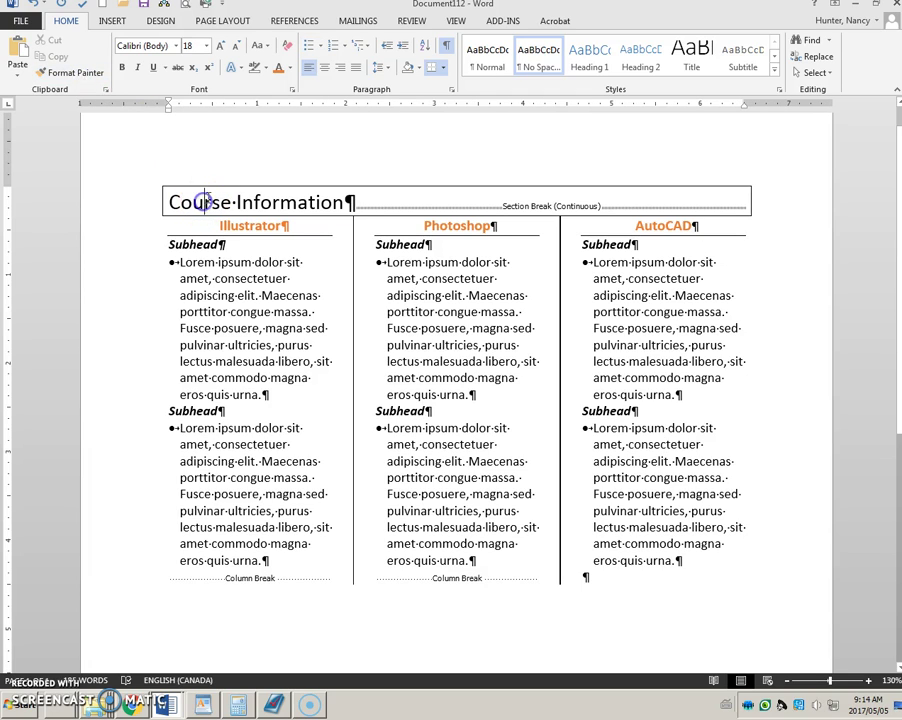
pyautogui.click(325, 67)
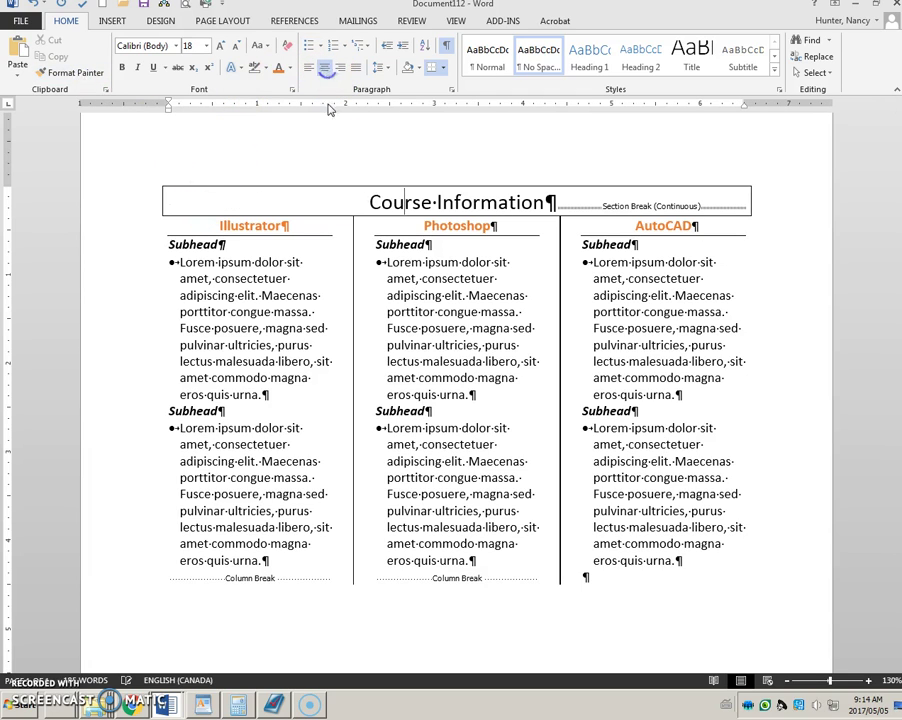
pyautogui.click(447, 48)
pyautogui.scroll(-3, 474, 292)
pyautogui.scroll(-2, 479, 289)
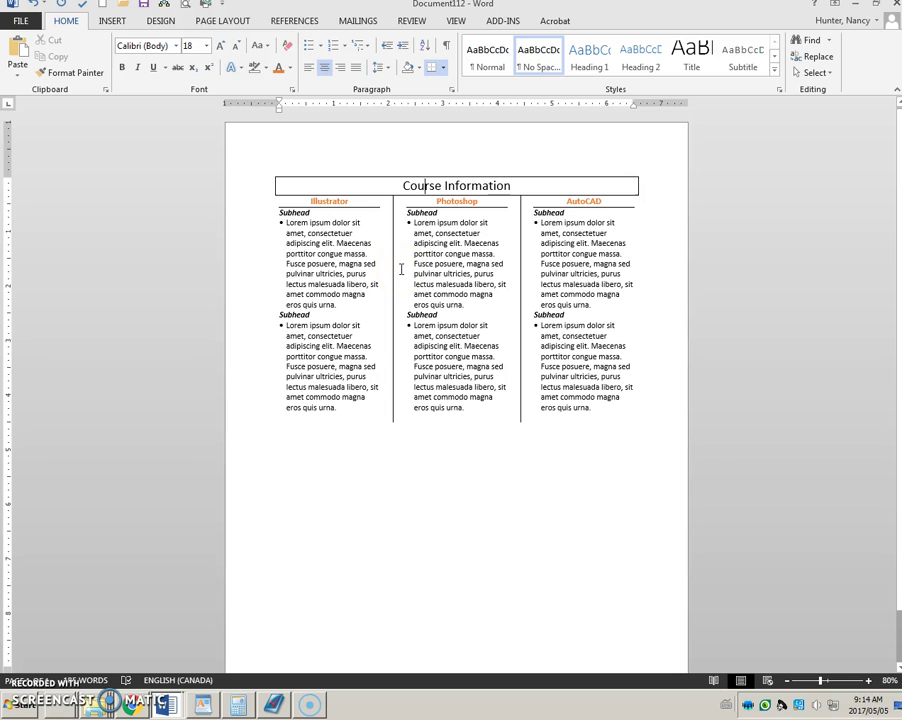
pyautogui.click(310, 201)
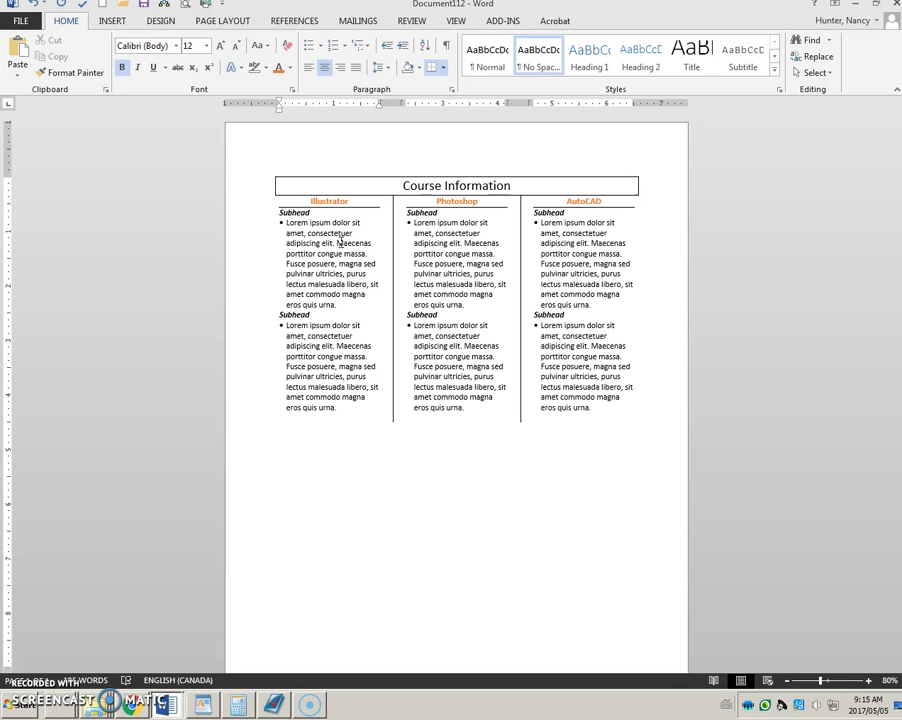
pyautogui.click(430, 187)
pyautogui.click(430, 187)
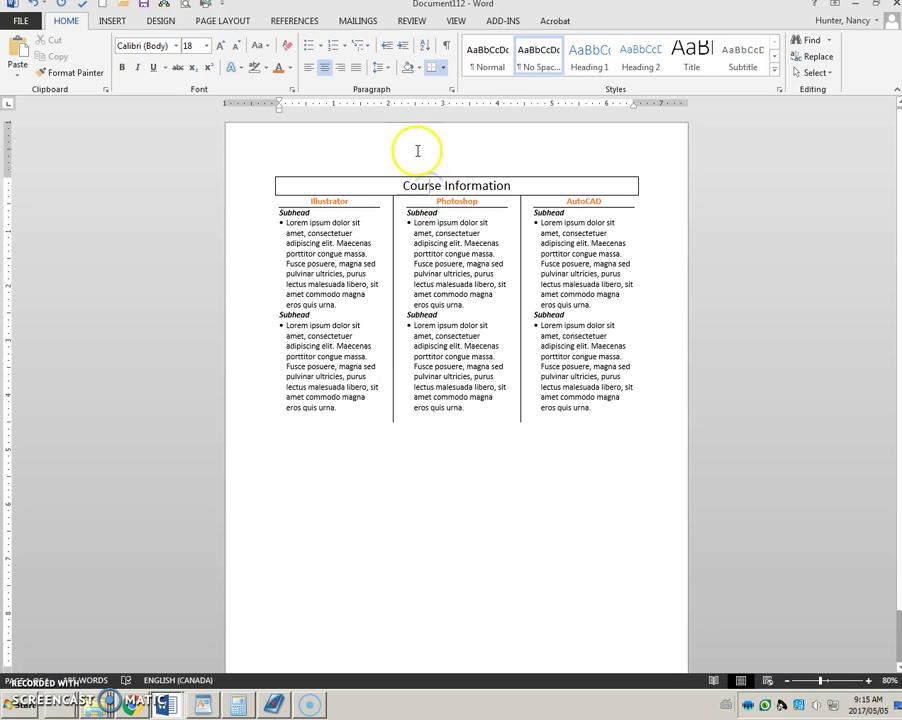
# Set the Course Information title's Spacing After to 18 pt on the Page Layout tab.
pyautogui.click(224, 21)
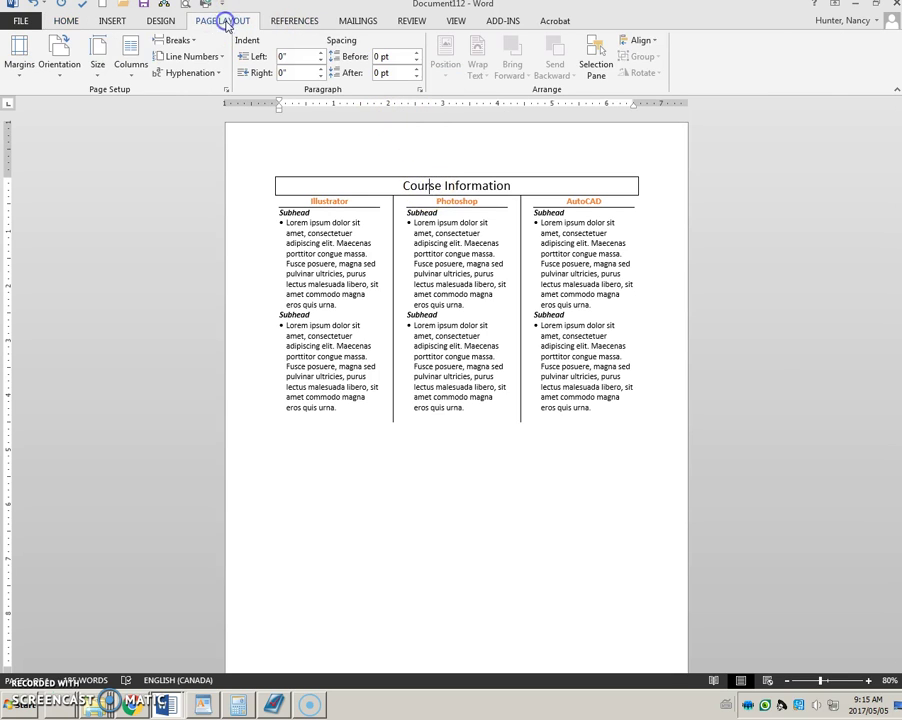
pyautogui.click(417, 69)
pyautogui.click(417, 69)
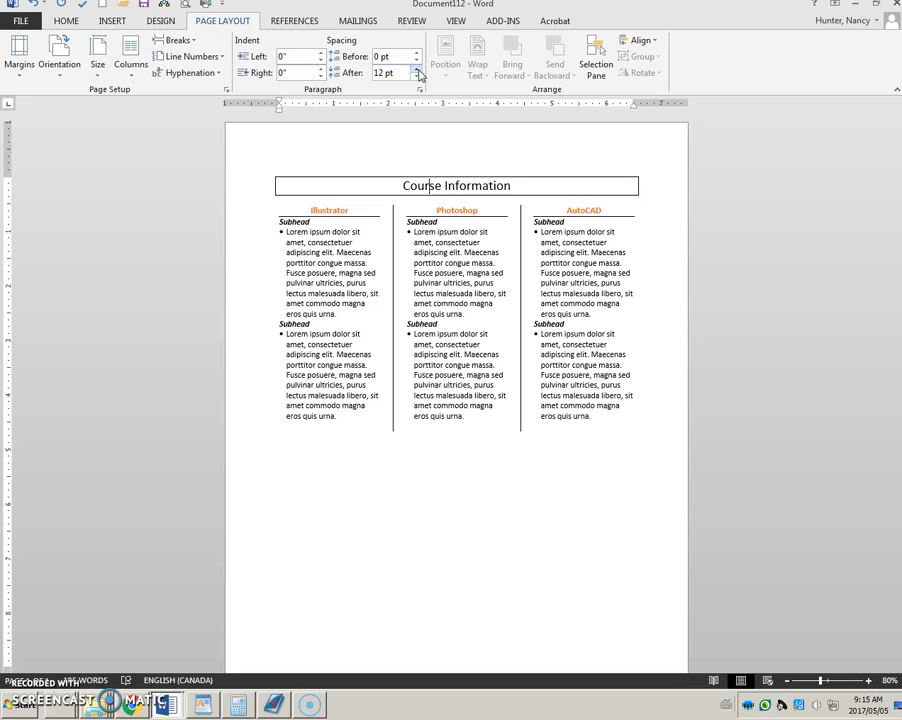
pyautogui.click(437, 187)
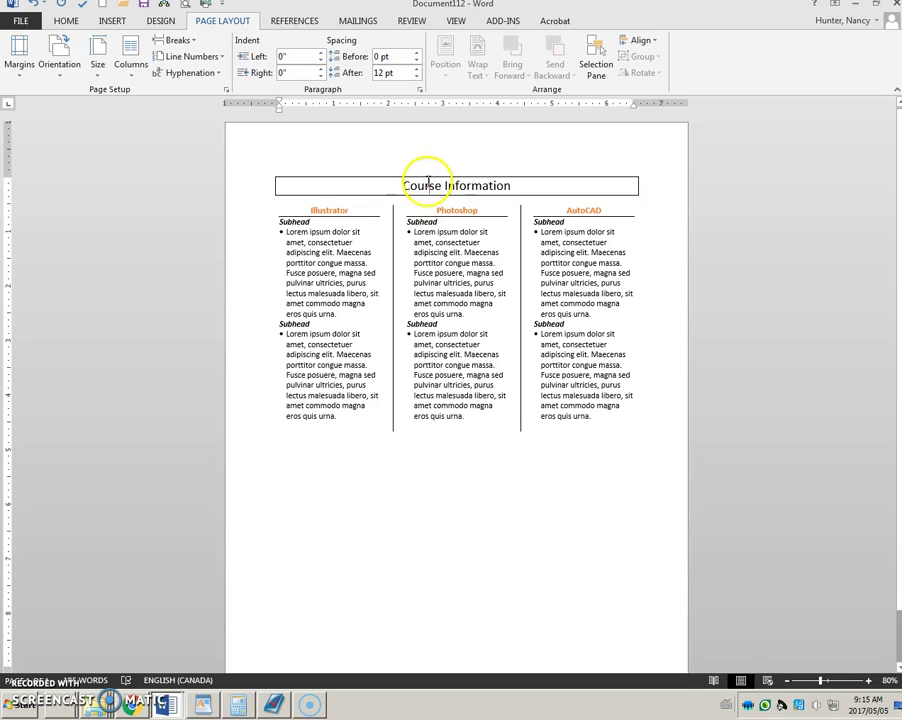
pyautogui.click(374, 184)
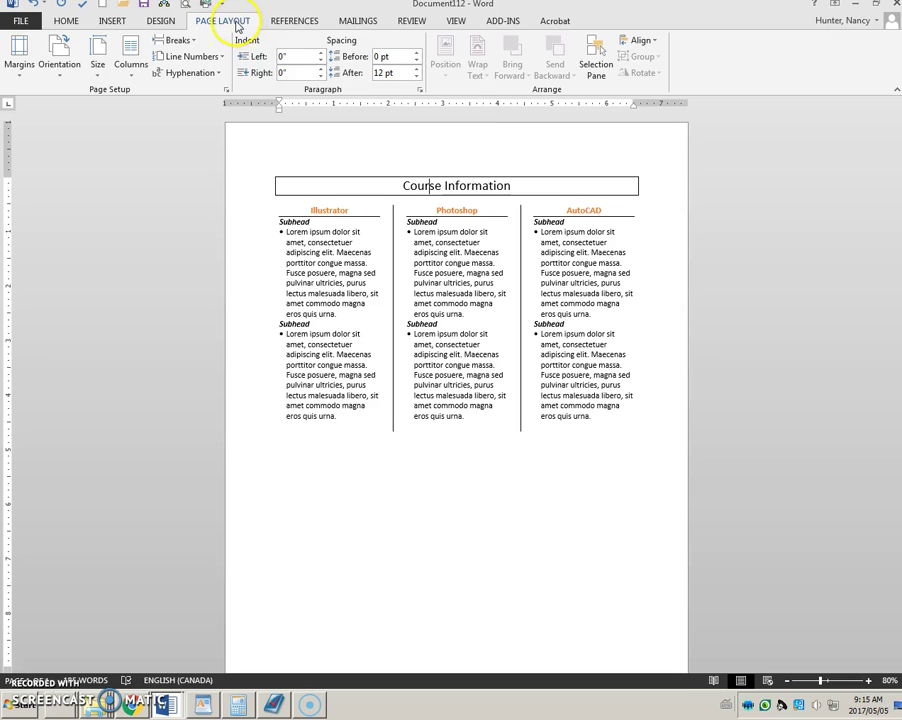
pyautogui.click(417, 68)
pyautogui.click(417, 68)
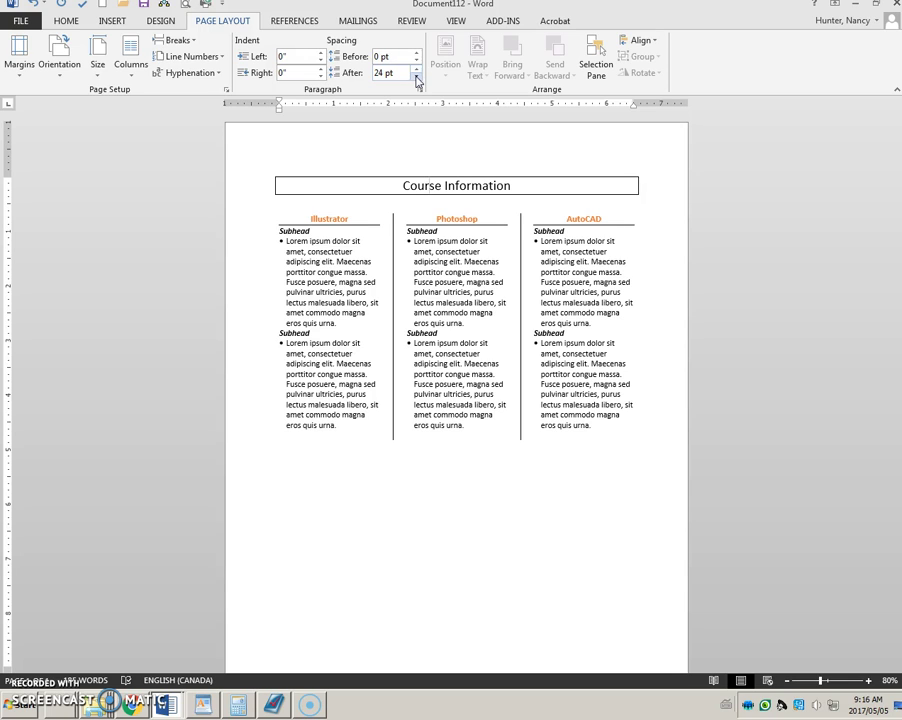
pyautogui.click(417, 77)
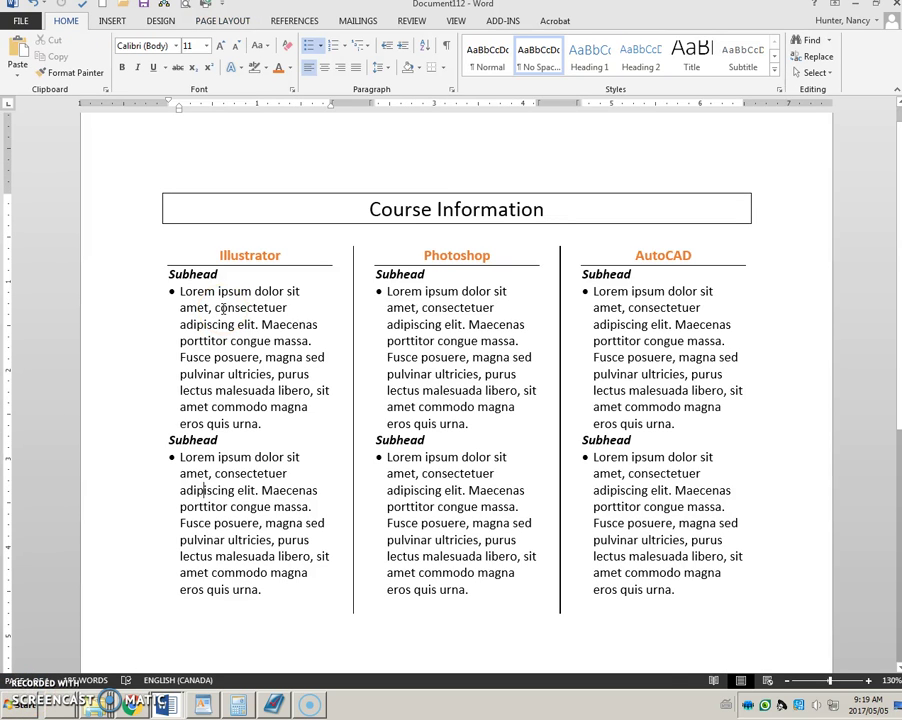
# Give the first Illustrator Subhead 6 pt spacing before and 2 pt spacing after.
pyautogui.click(195, 275)
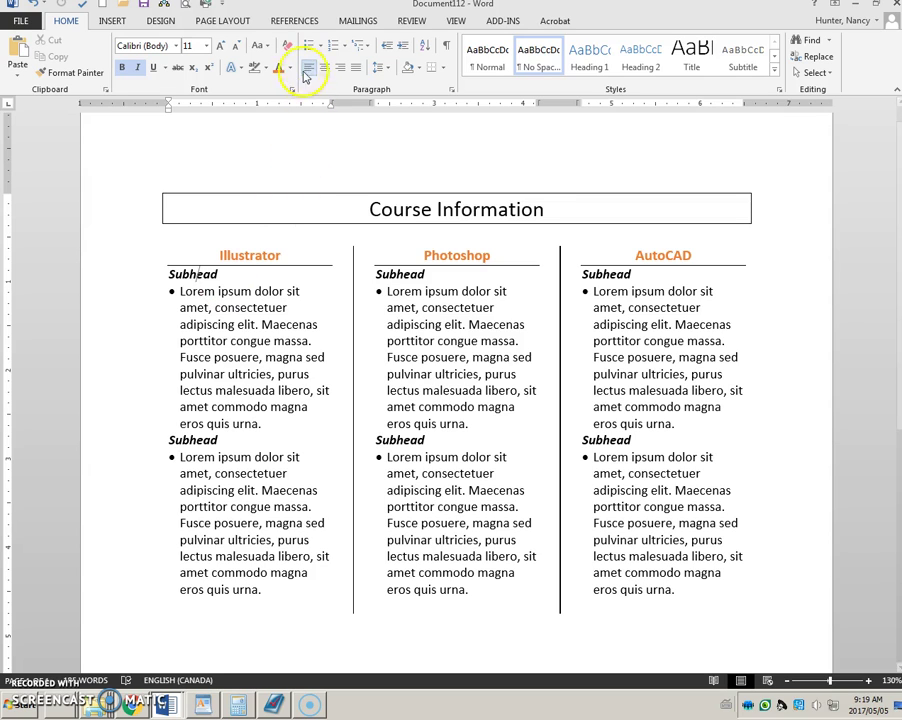
pyautogui.click(212, 22)
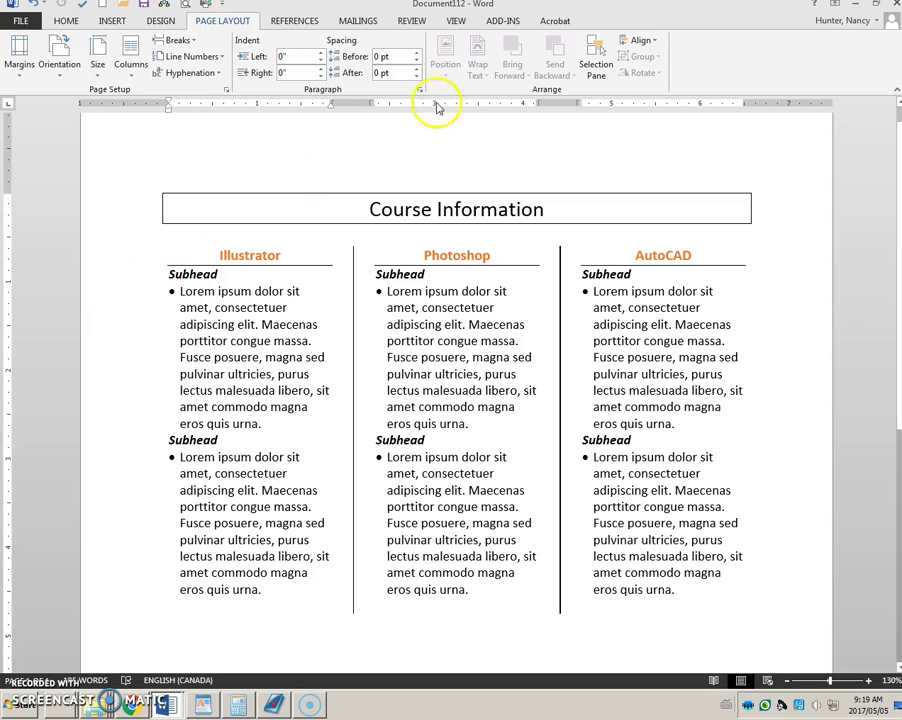
pyautogui.click(416, 54)
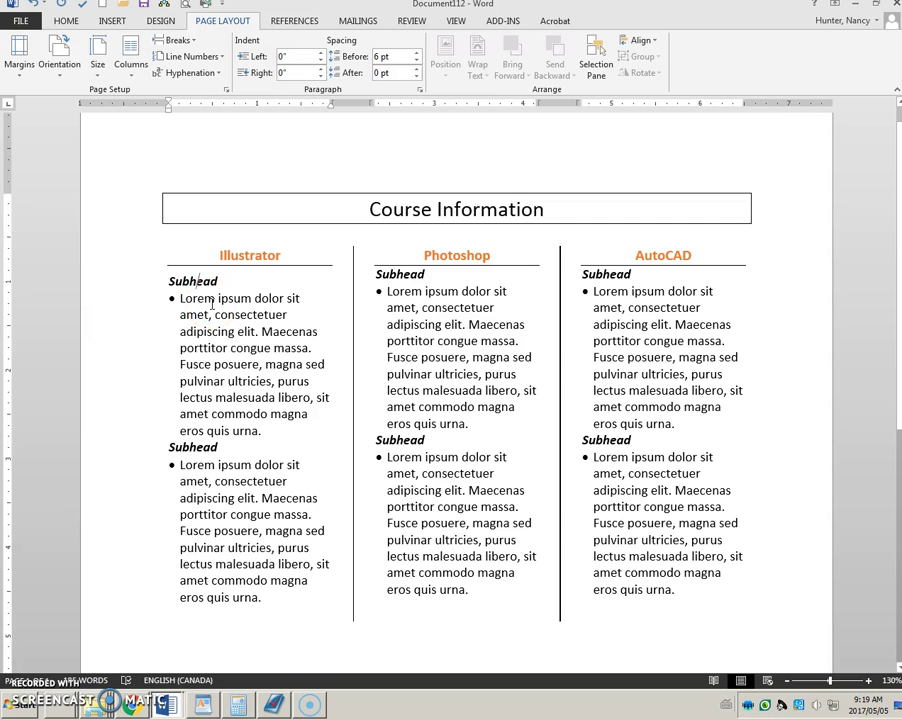
pyautogui.click(388, 56)
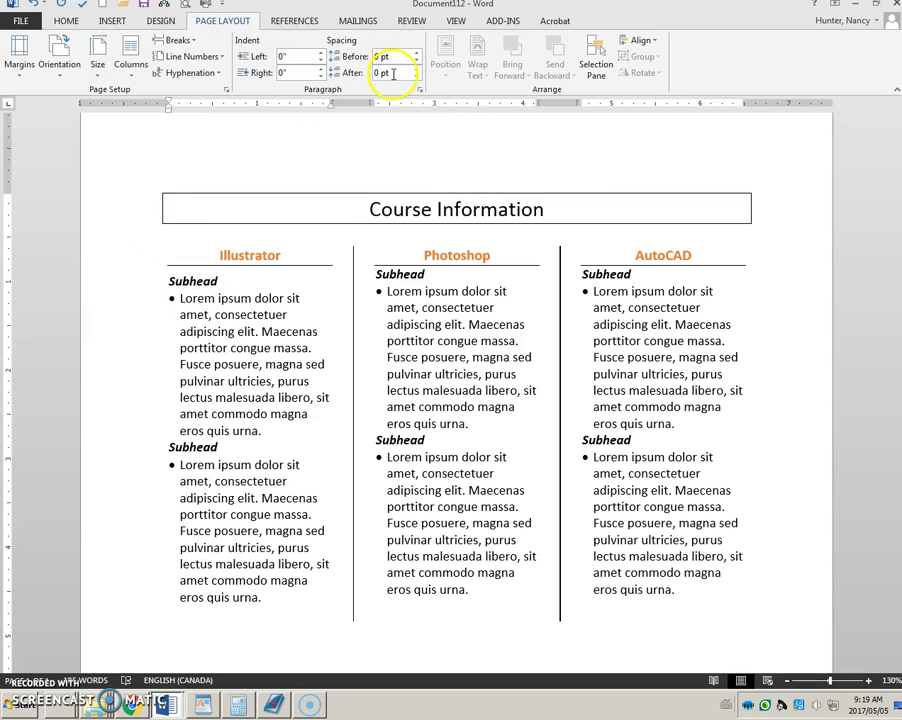
pyautogui.click(392, 73)
pyautogui.write('2')
pyautogui.press('Return')
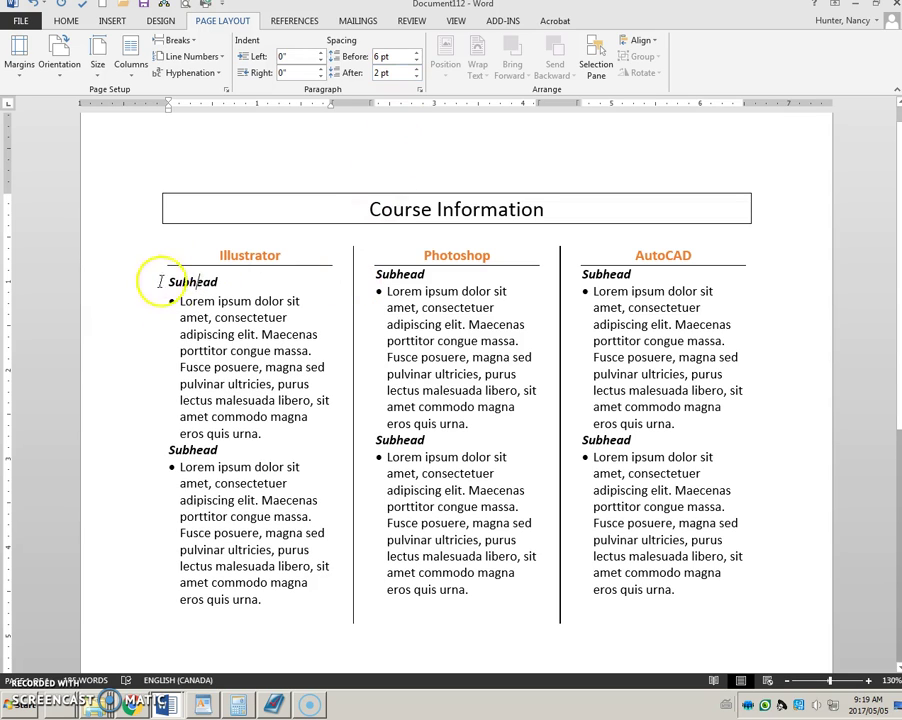
# Format Paint that Subhead spacing onto the other five Illustrator, Photoshop and AutoCAD Subheads.
pyautogui.click(218, 282)
pyautogui.moveTo(218, 282); pyautogui.dragTo(177, 283)
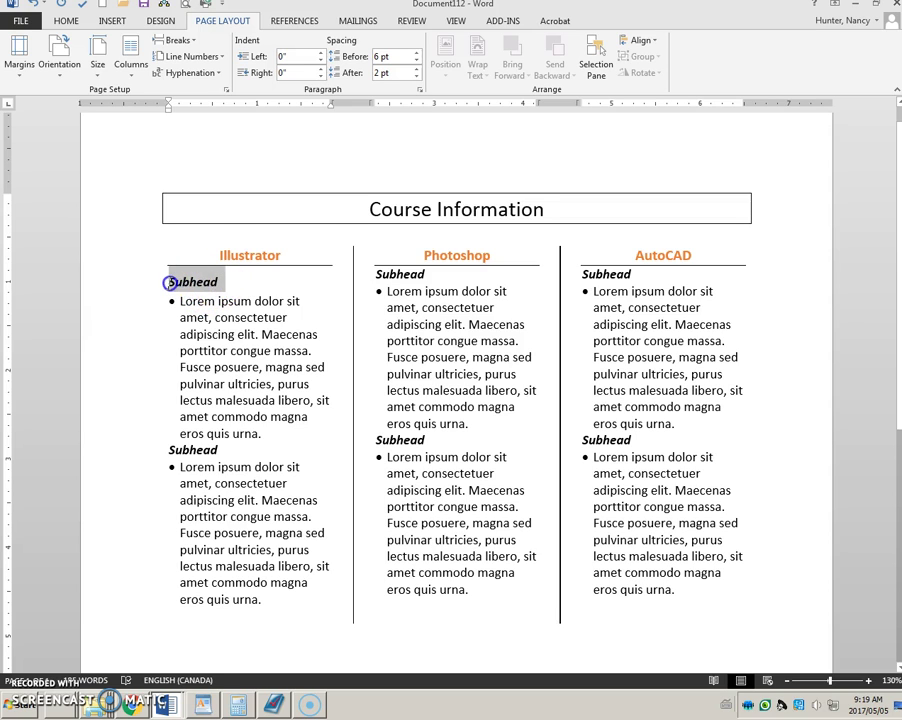
pyautogui.click(65, 22)
pyautogui.click(62, 72)
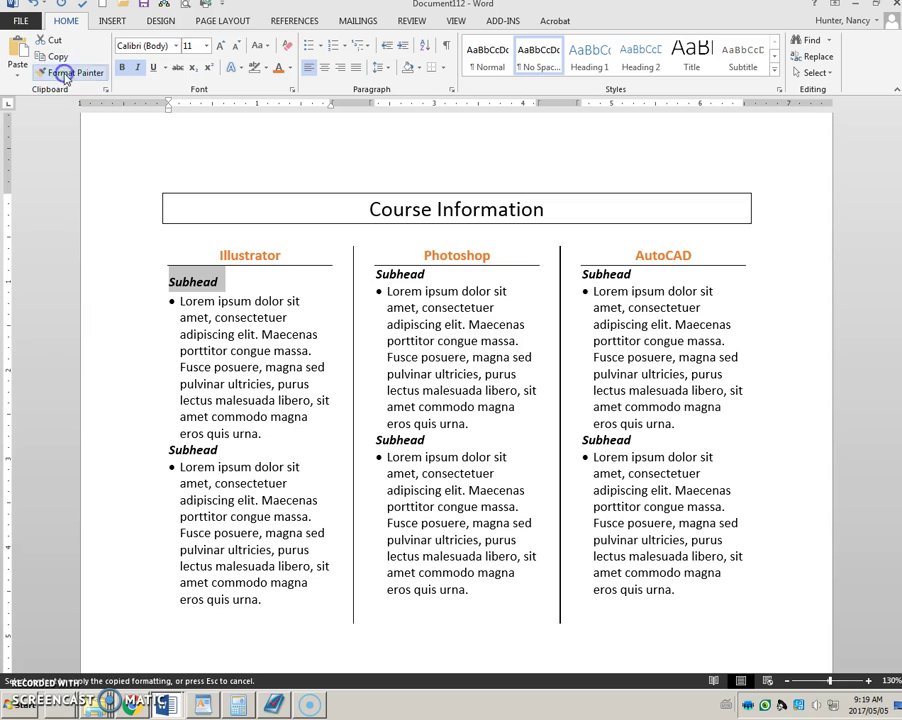
pyautogui.click(192, 450)
pyautogui.click(399, 275)
pyautogui.click(398, 447)
pyautogui.click(608, 276)
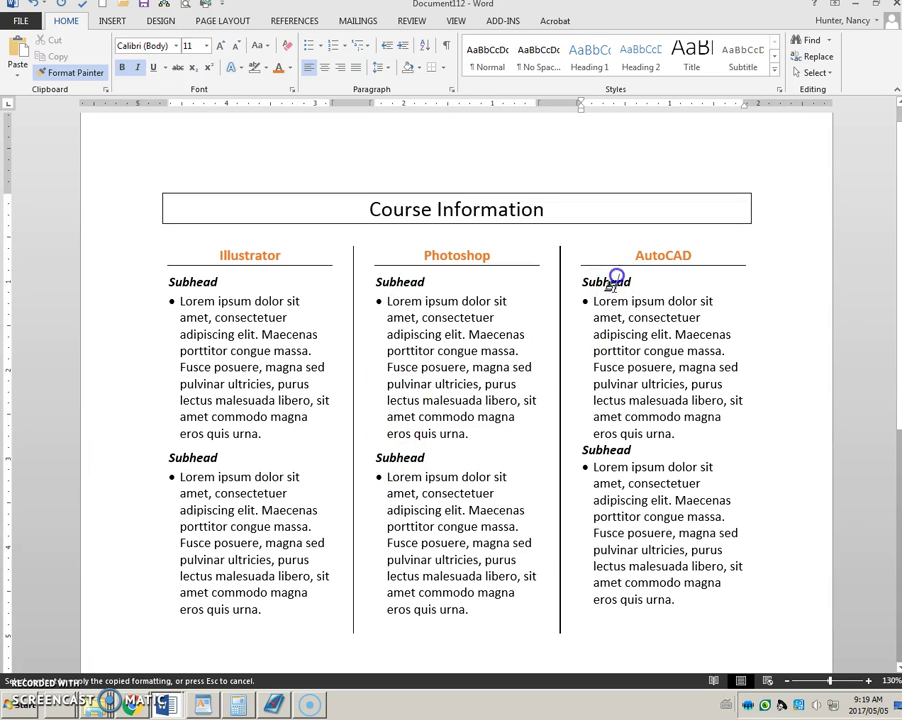
pyautogui.click(594, 450)
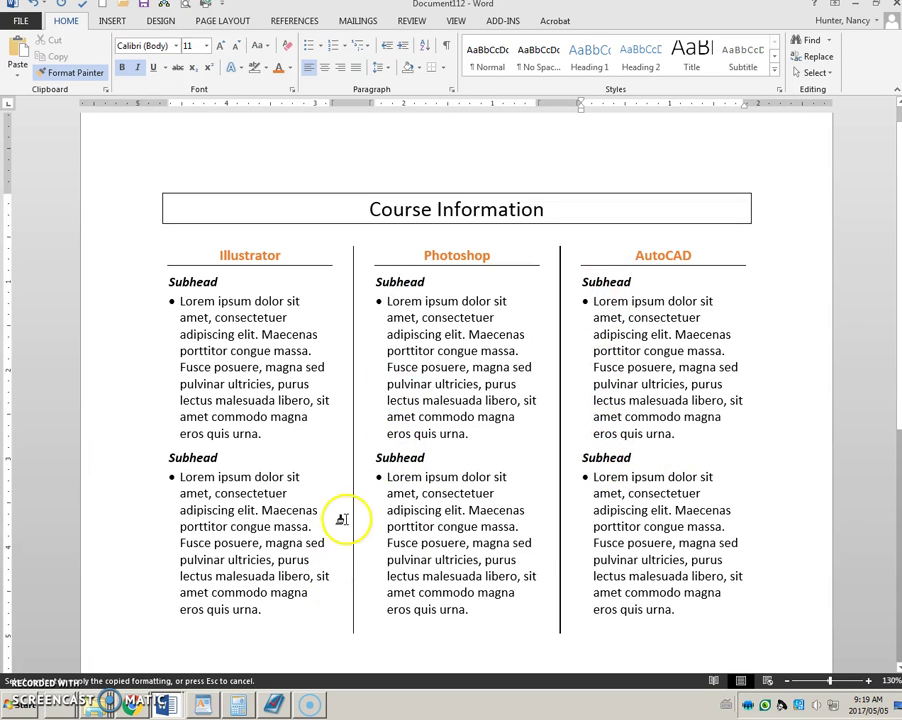